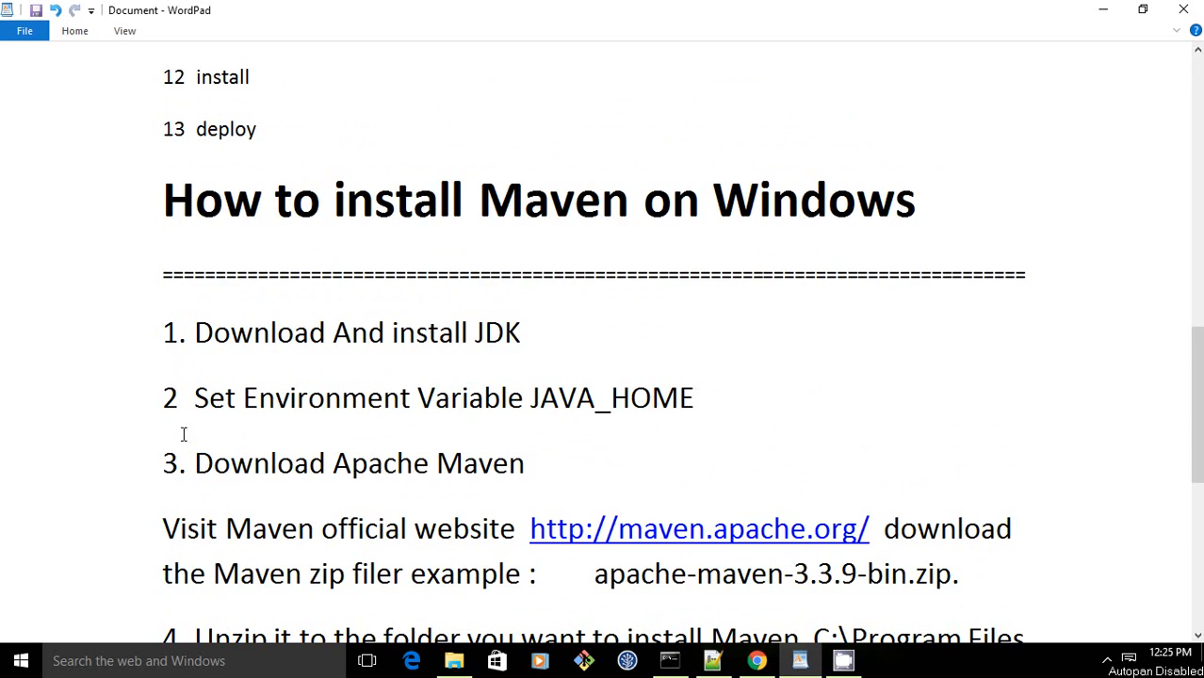
# - Read the document's introduction to Maven and its list of default build lifecycle phases
pyautogui.scroll(3, 183, 434)
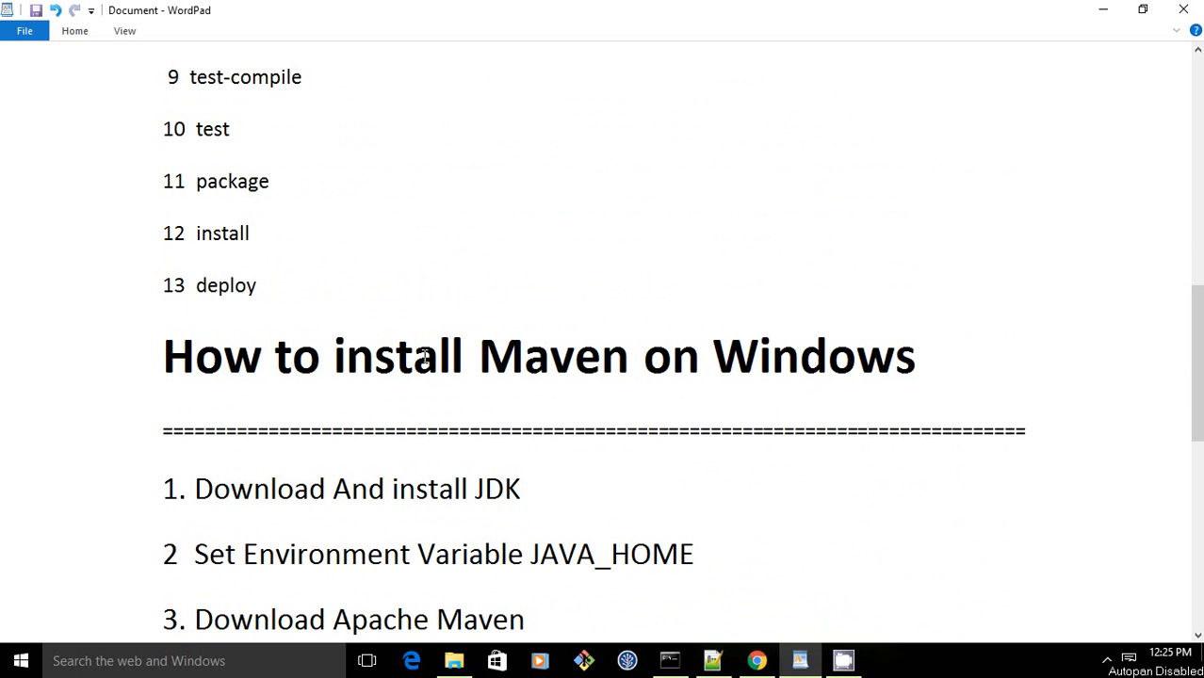
pyautogui.scroll(6, 425, 356)
pyautogui.scroll(10, 425, 356)
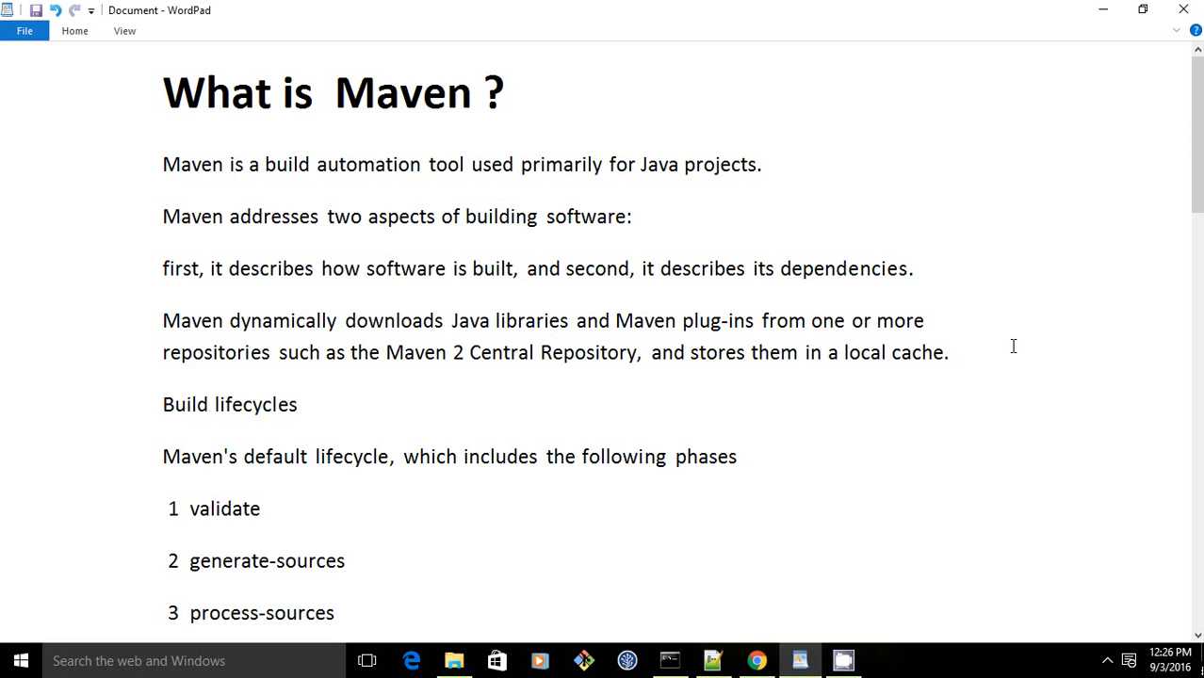
pyautogui.scroll(-2, 630, 316)
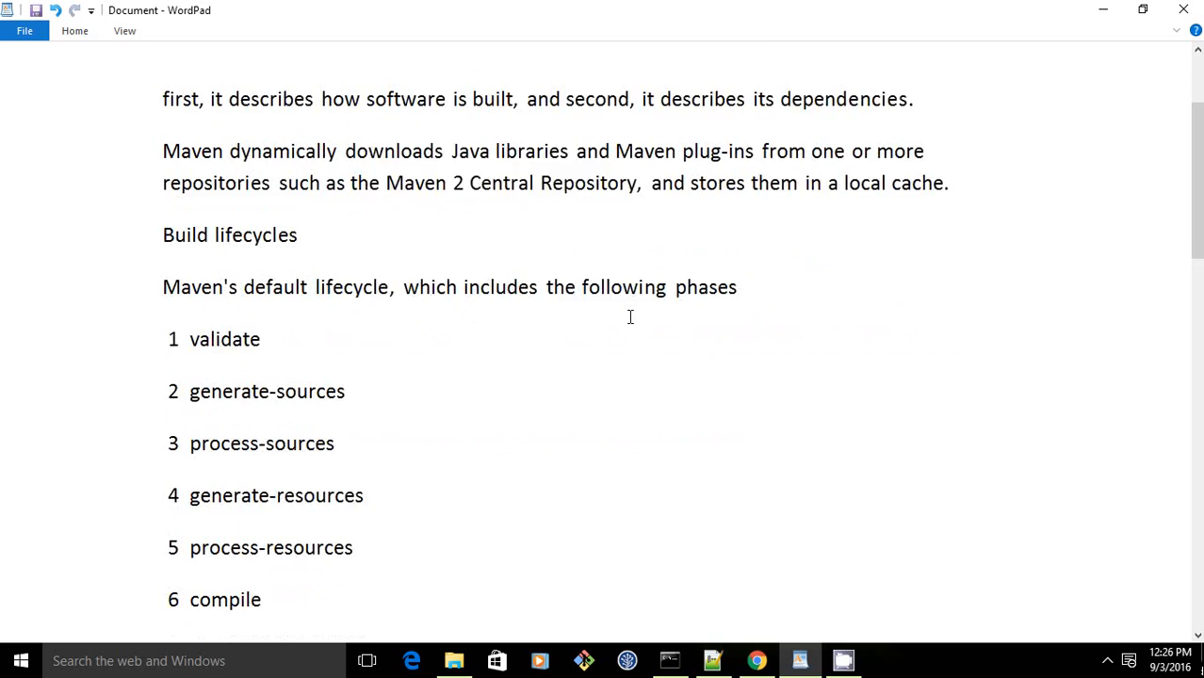
pyautogui.scroll(-2, 630, 317)
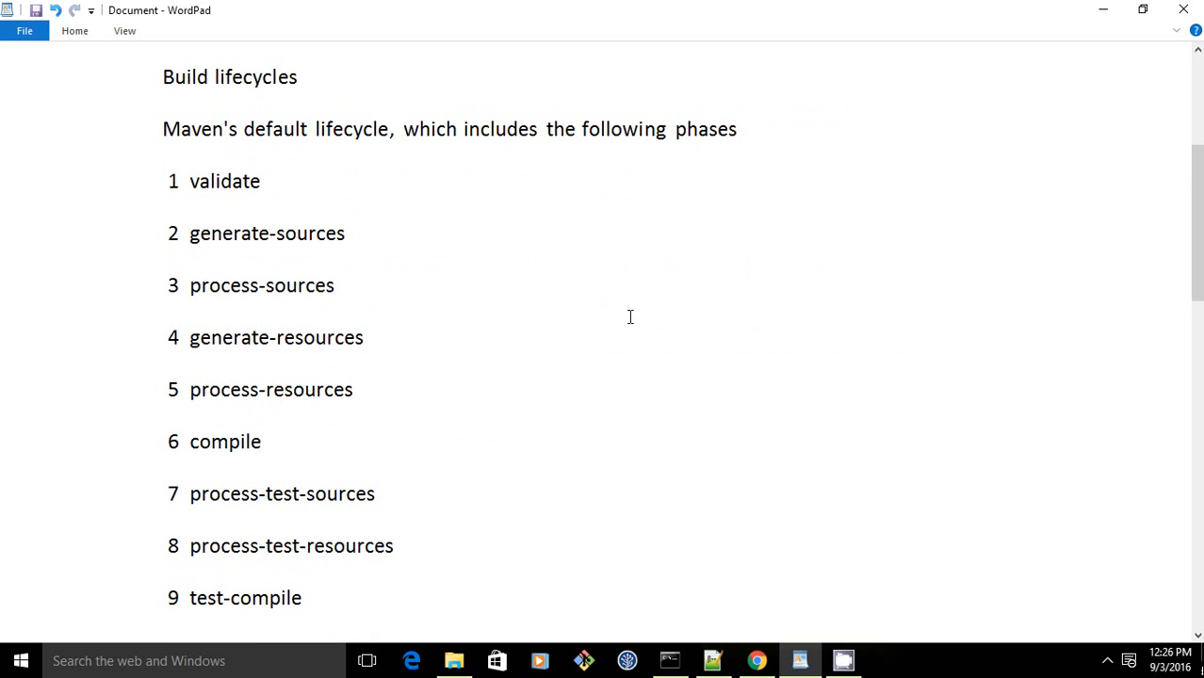
pyautogui.scroll(-2, 631, 317)
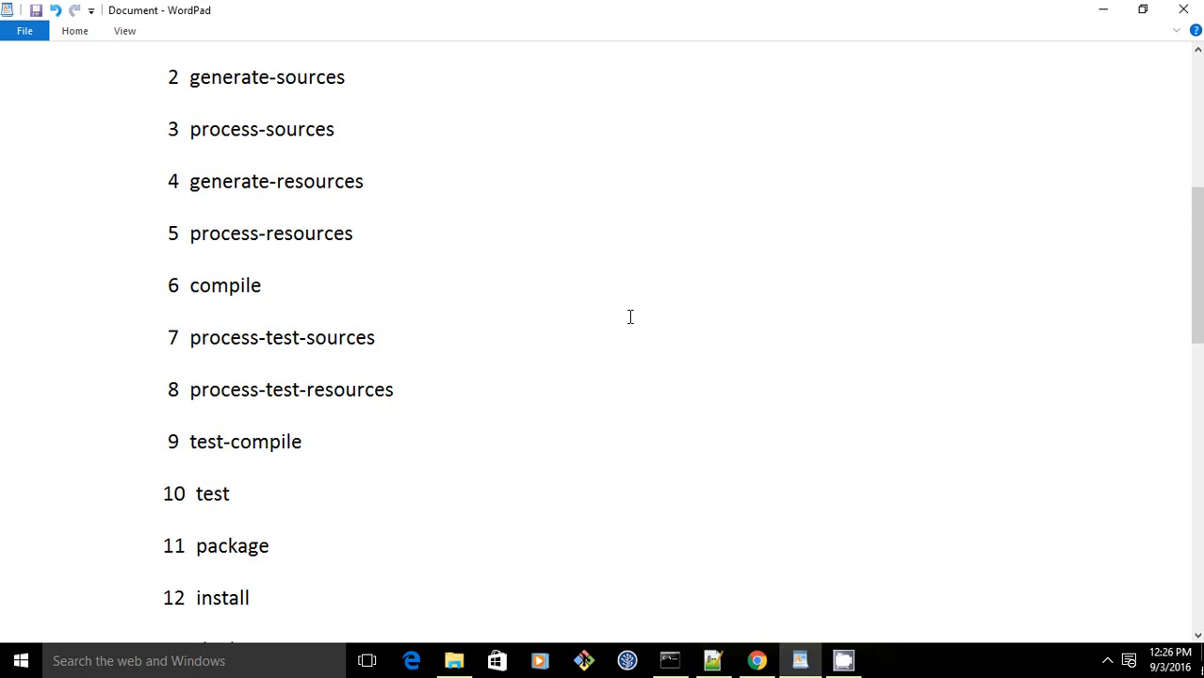
pyautogui.scroll(-2, 631, 316)
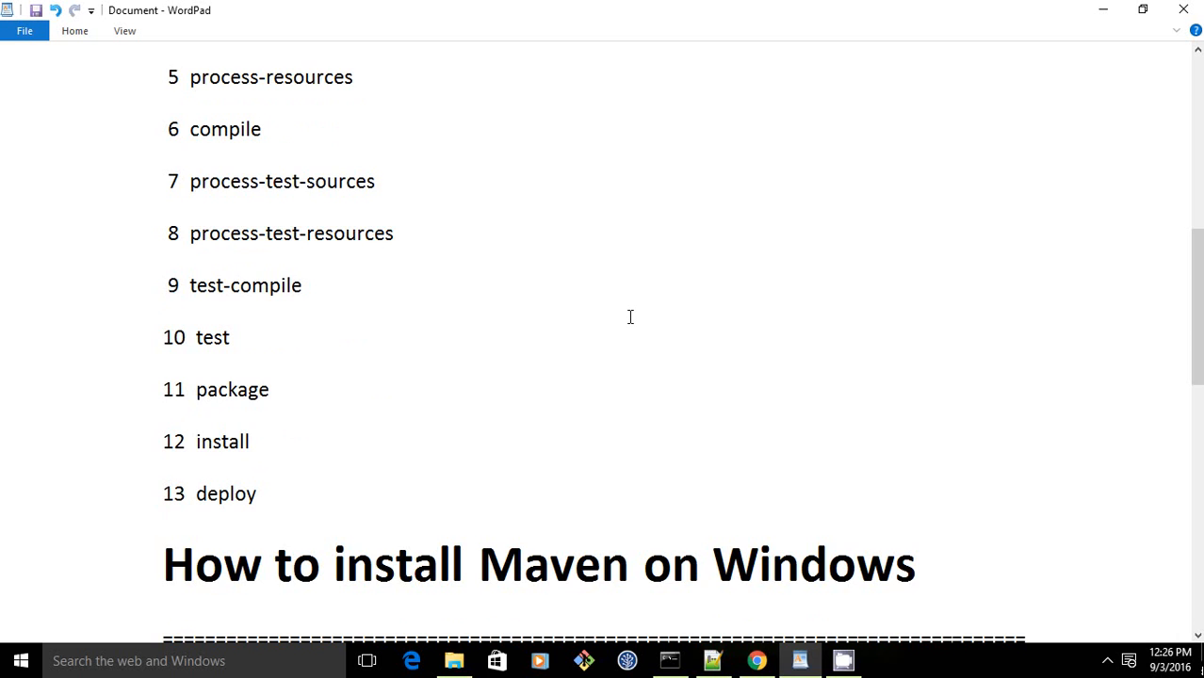
# - Review the Windows installation instructions, highlighting the items on installing the JDK, setting JAVA_HOME and downloading Apache Maven
pyautogui.scroll(-4, 631, 317)
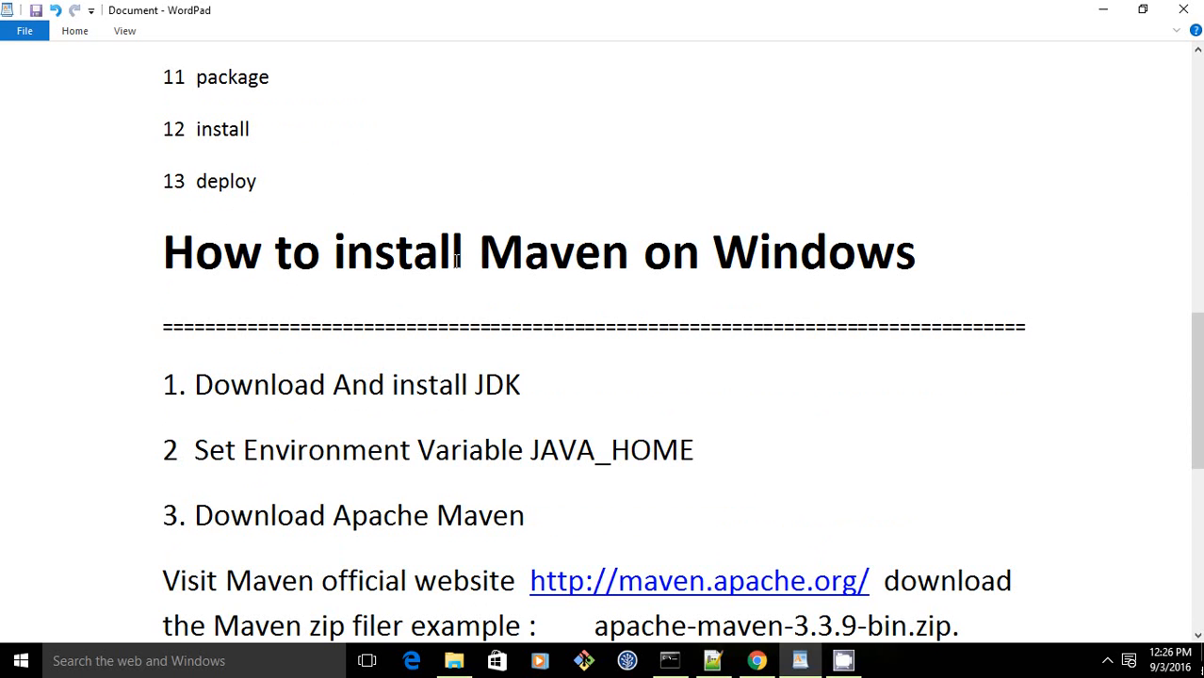
pyautogui.scroll(-3, 456, 261)
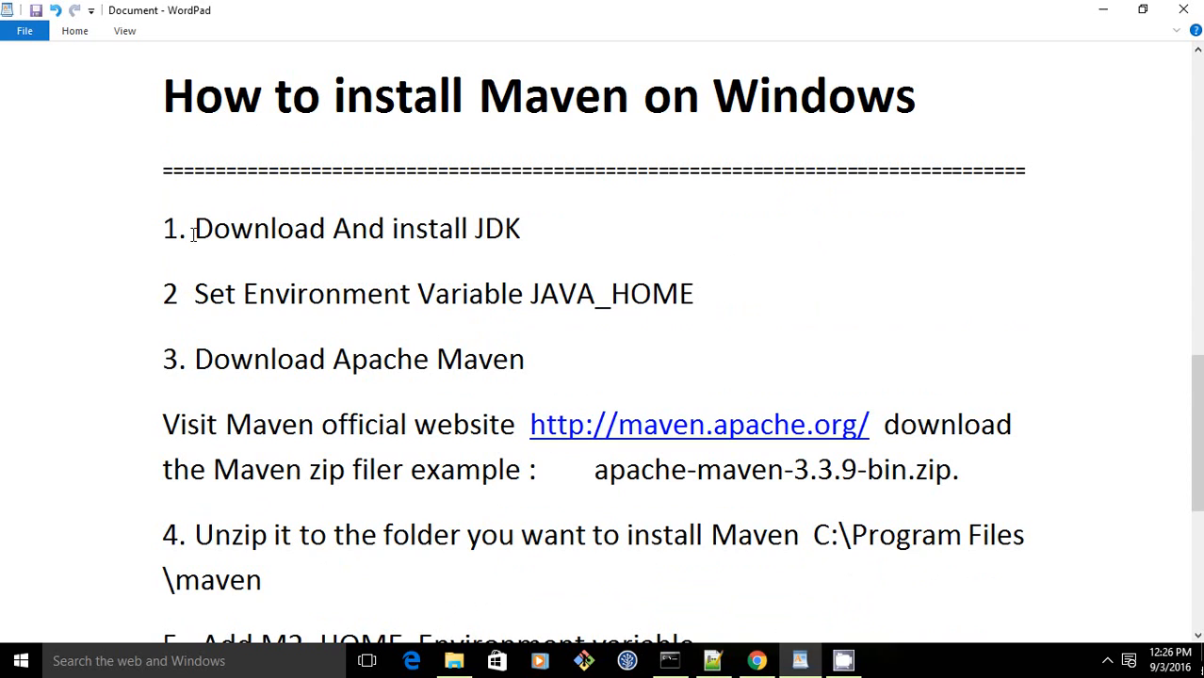
pyautogui.moveTo(194, 231); pyautogui.dragTo(554, 234)
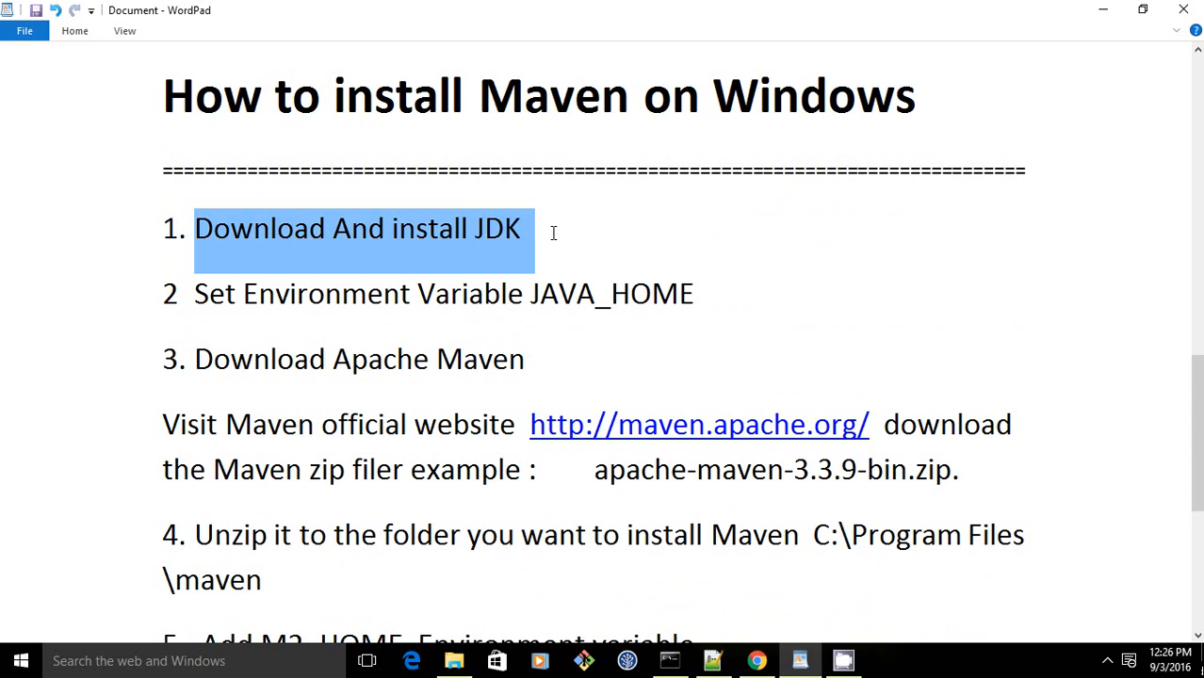
pyautogui.click(556, 235)
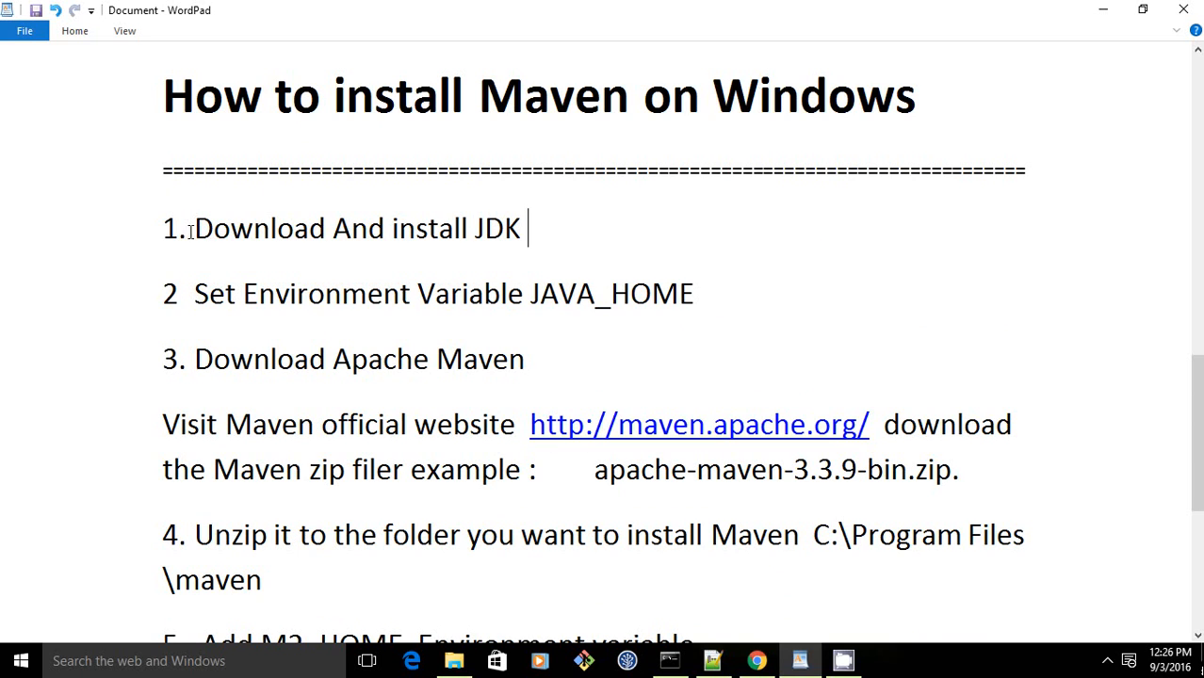
pyautogui.moveTo(193, 231); pyautogui.dragTo(519, 215)
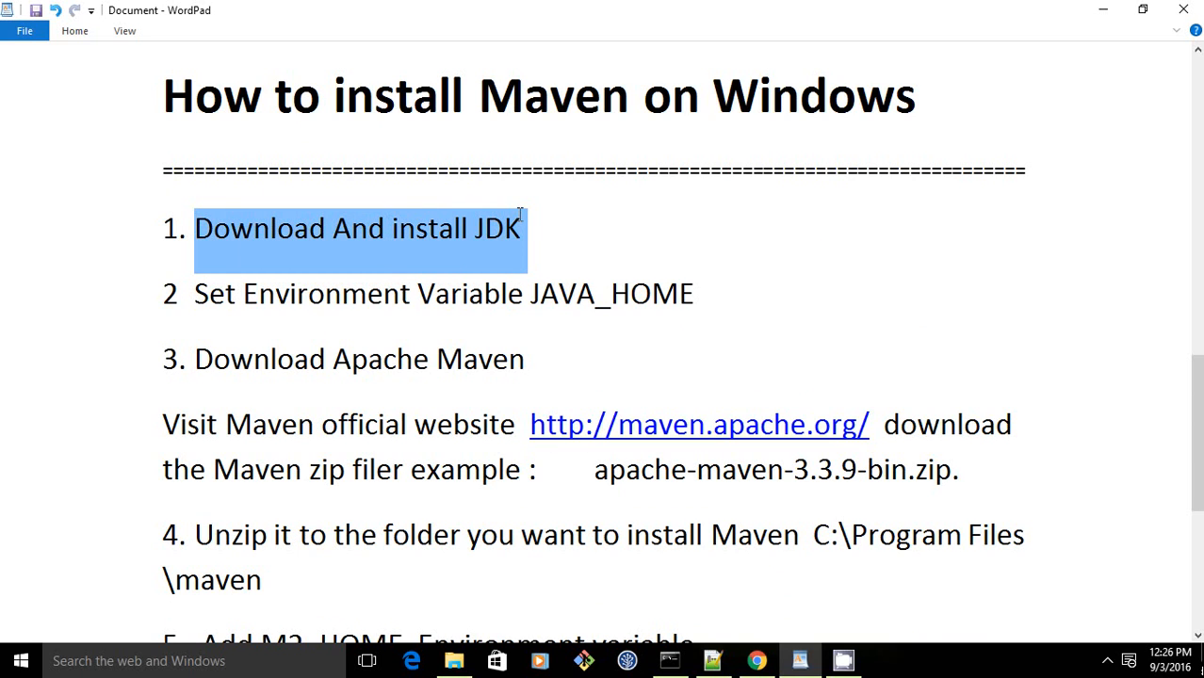
pyautogui.click(569, 233)
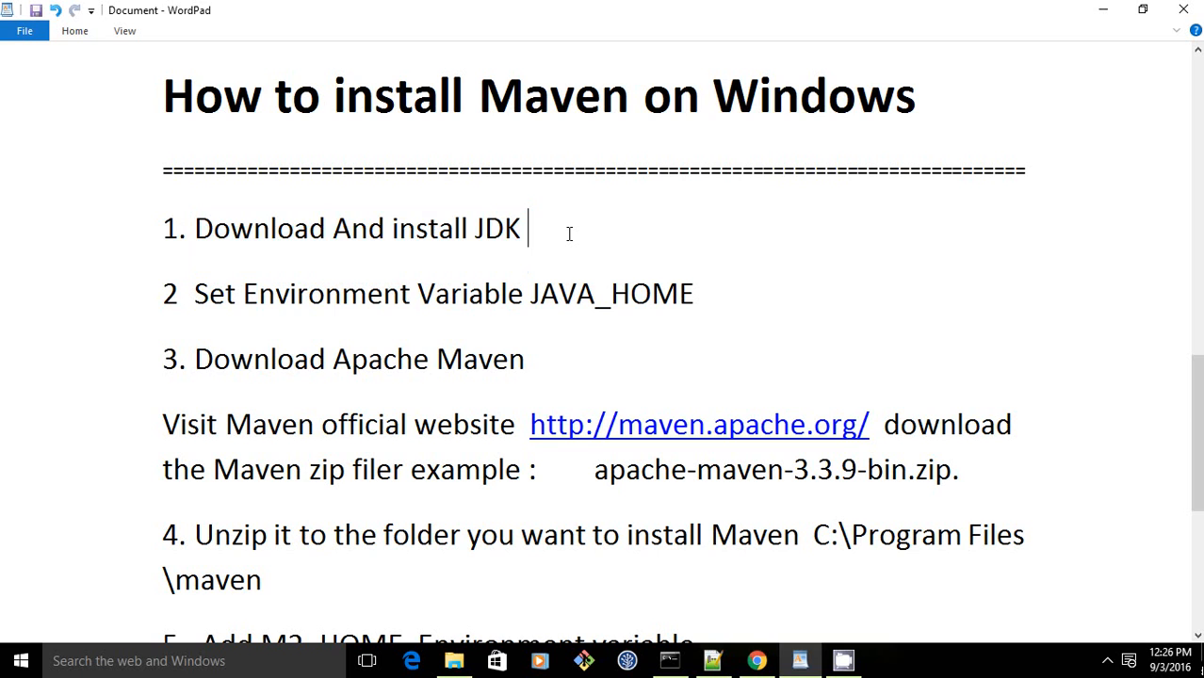
pyautogui.scroll(-4, 566, 233)
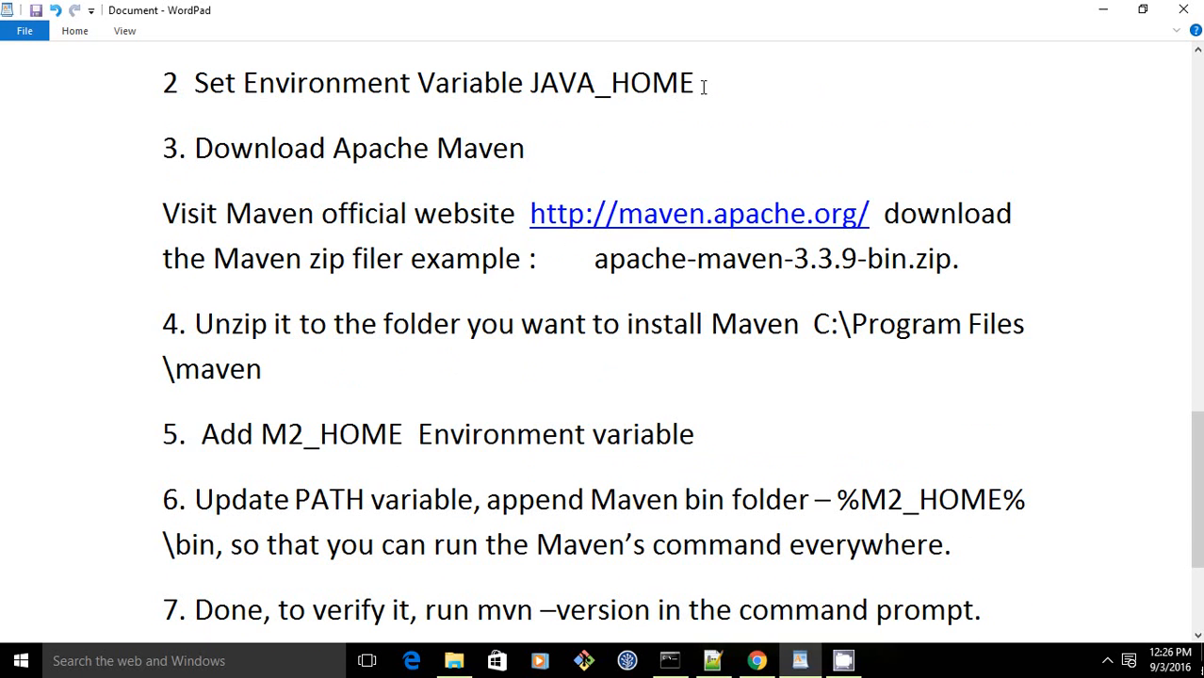
pyautogui.moveTo(703, 85); pyautogui.dragTo(227, 83)
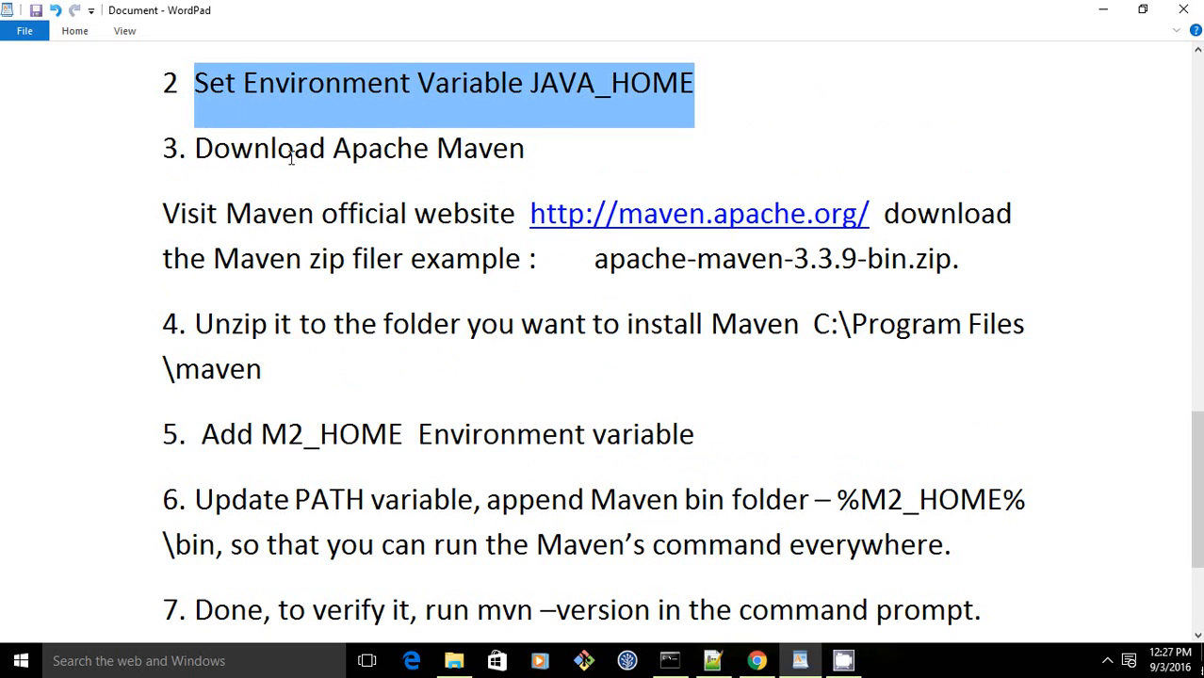
pyautogui.click(419, 169)
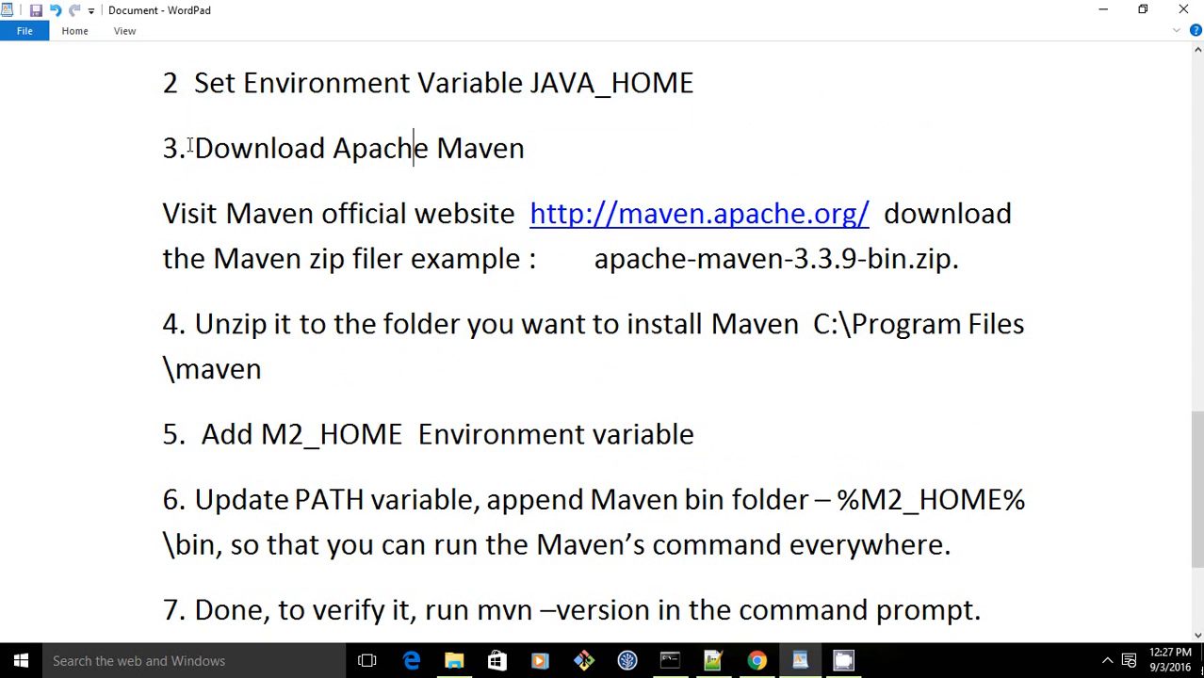
pyautogui.moveTo(180, 151); pyautogui.dragTo(521, 150)
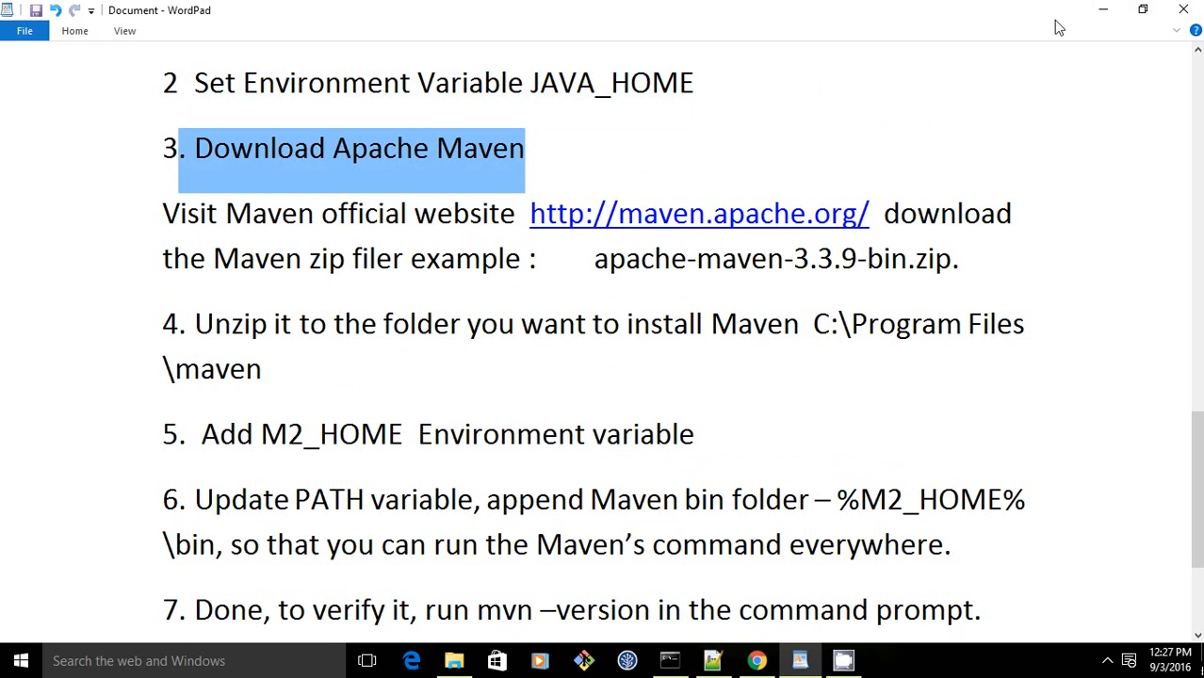
# - Minimize the document and open the Environment Variables dialog from This PC's advanced system settings
pyautogui.click(1105, 13)
pyautogui.click(1108, 15)
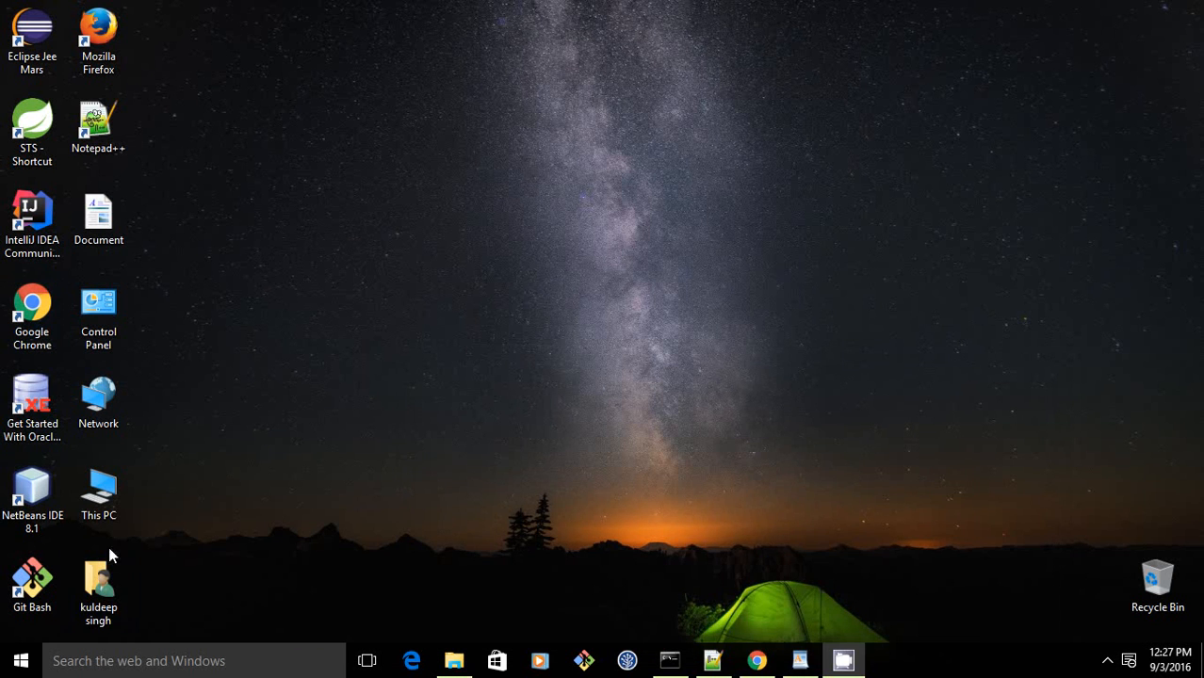
pyautogui.rightClick(107, 485)
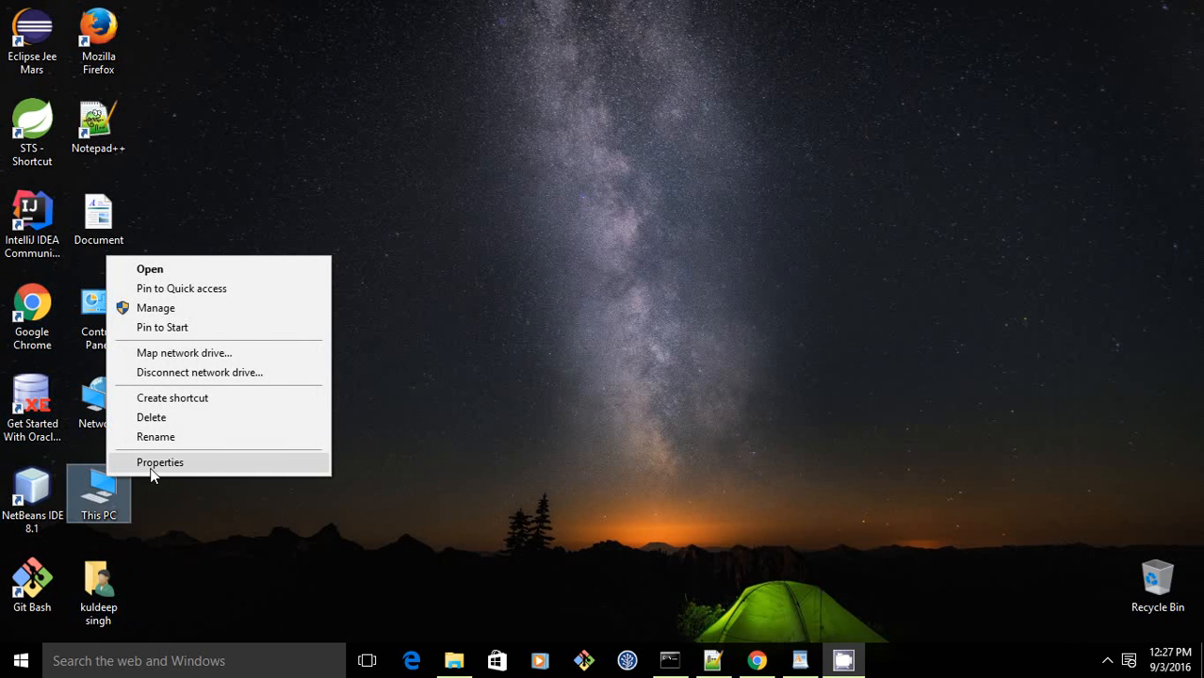
pyautogui.click(152, 464)
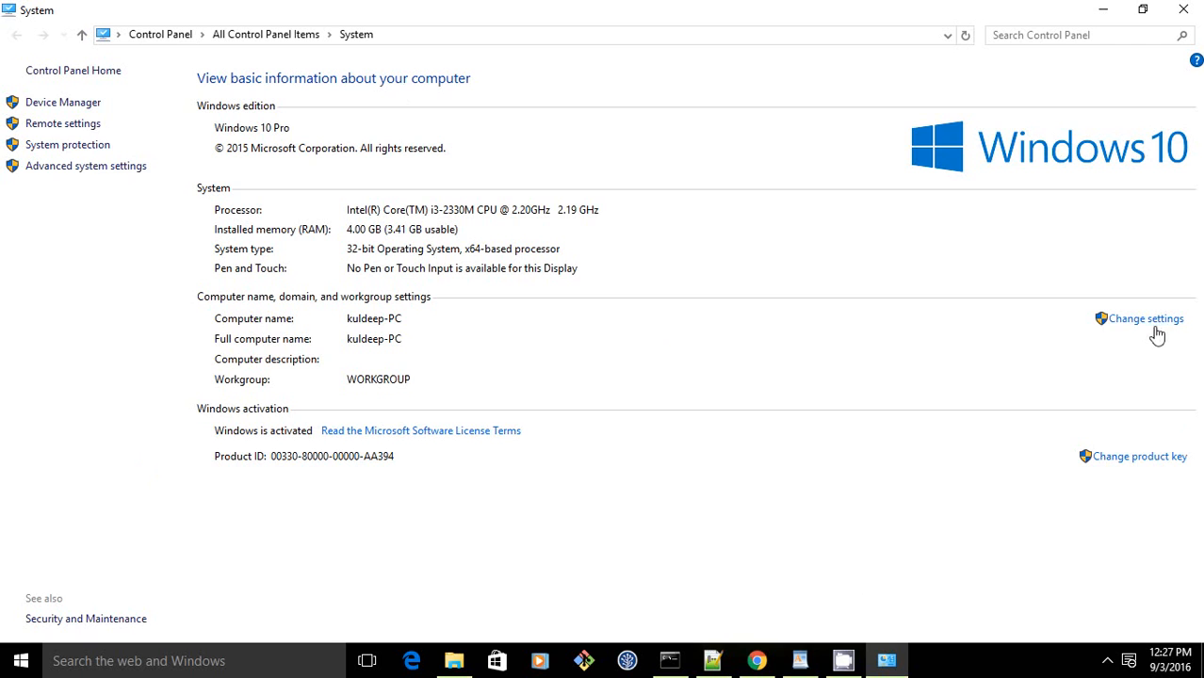
pyautogui.click(66, 170)
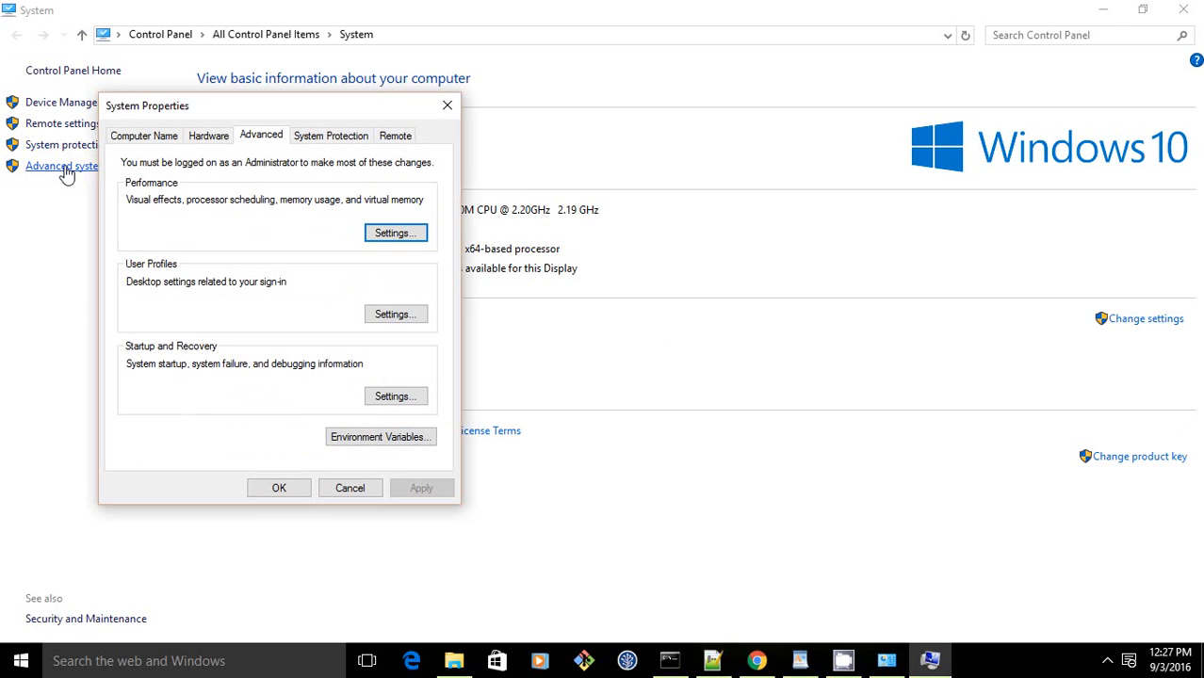
pyautogui.click(404, 447)
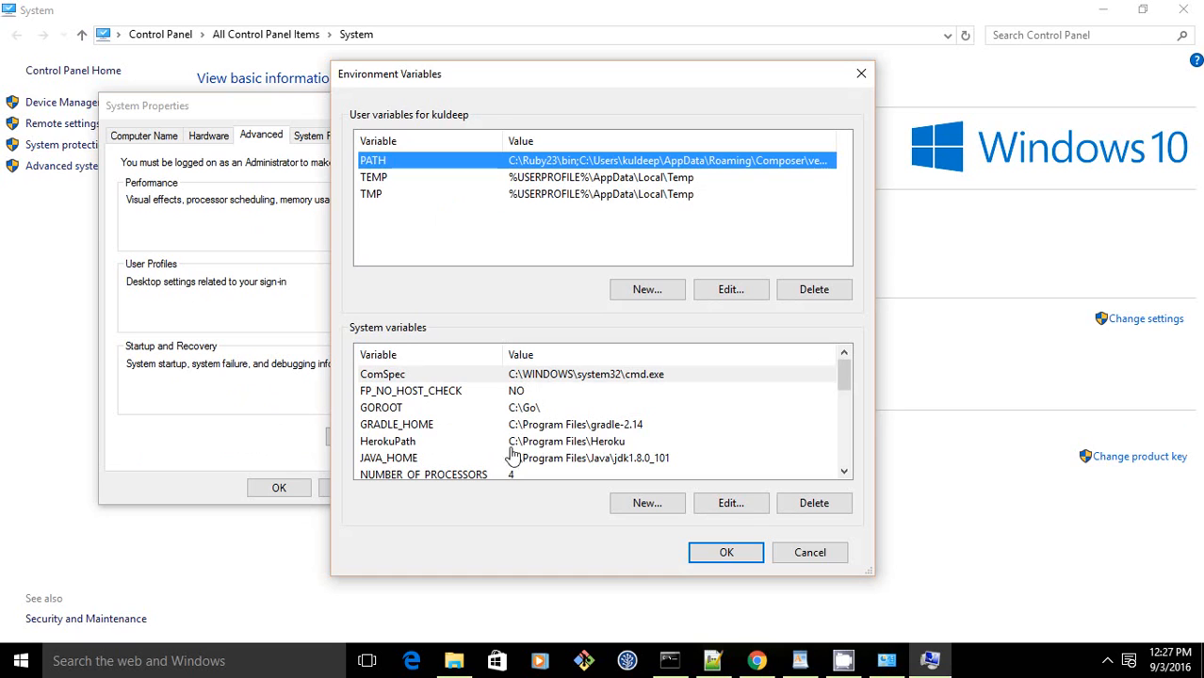
# - Inspect the name and value of the JAVA_HOME system variable, and close its edit dialog
pyautogui.click(526, 445)
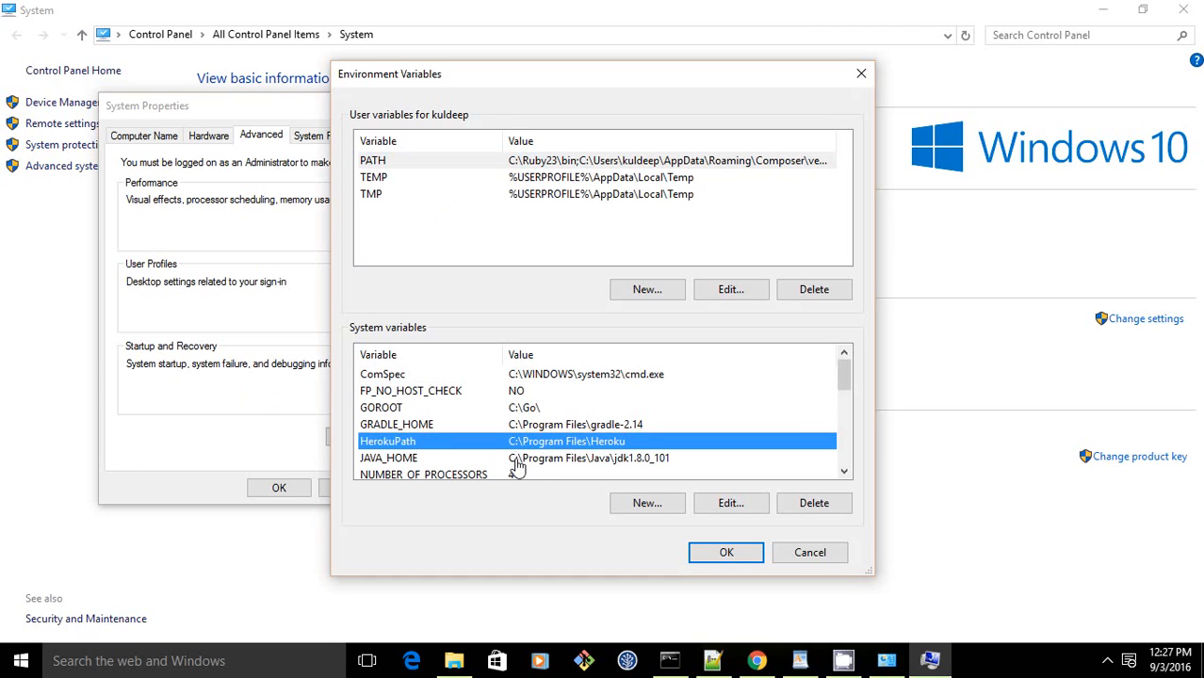
pyautogui.click(518, 459)
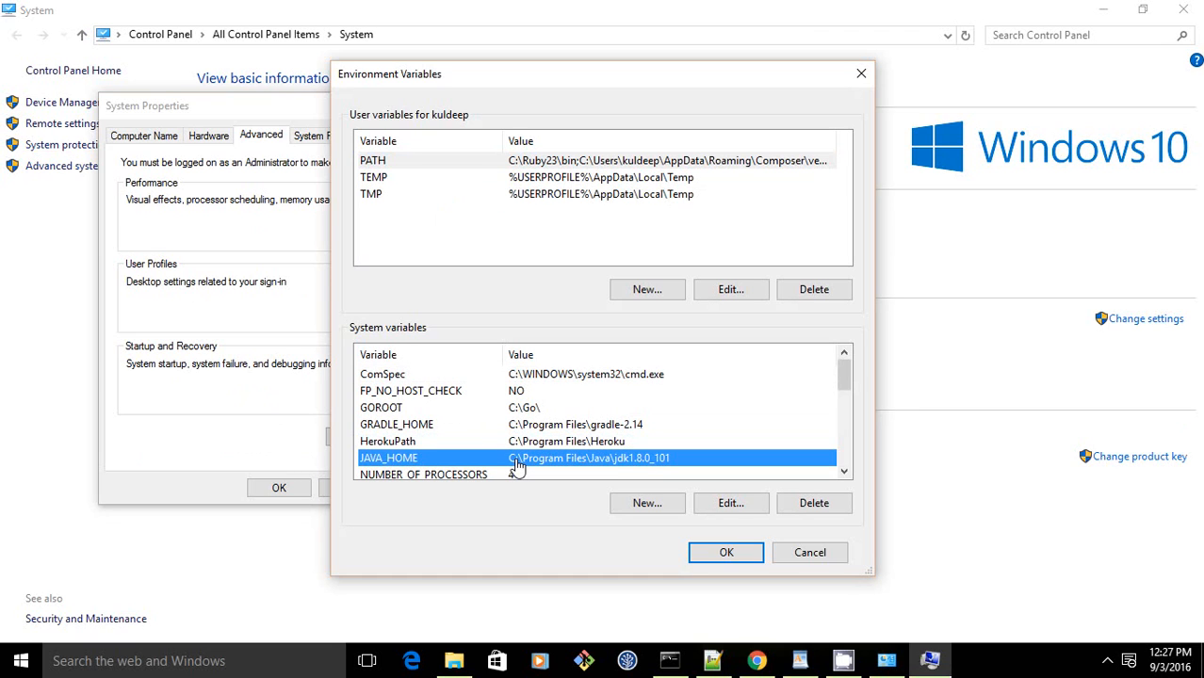
pyautogui.doubleClick(622, 463)
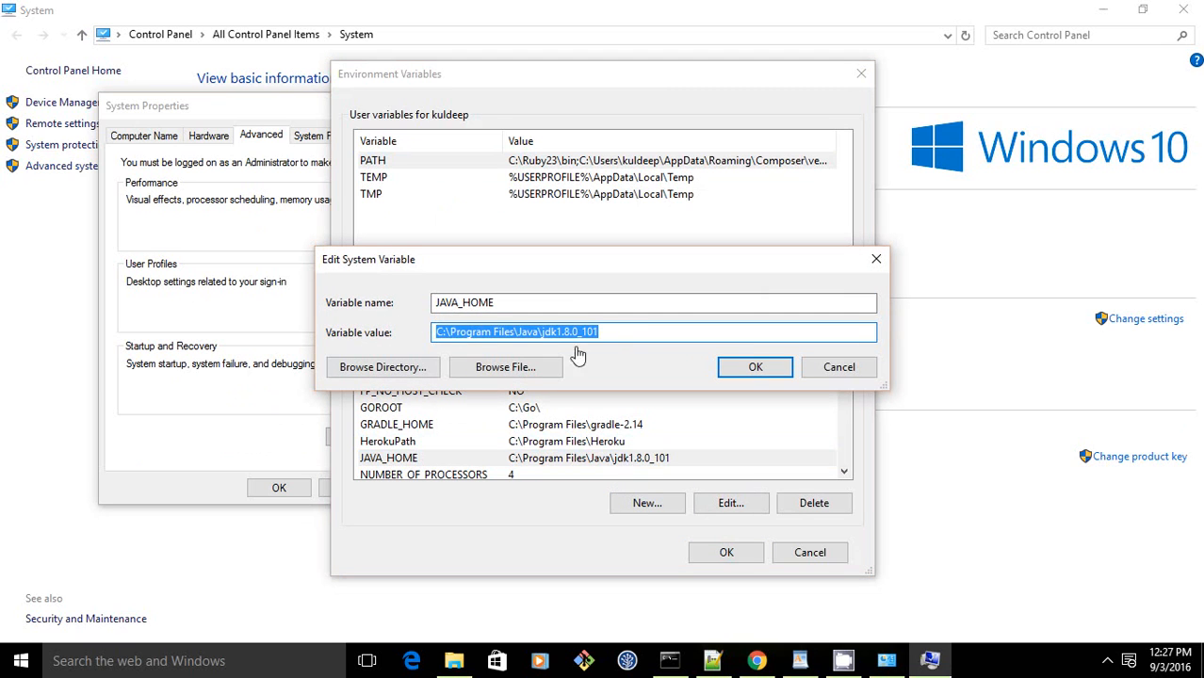
pyautogui.moveTo(504, 303); pyautogui.dragTo(335, 302)
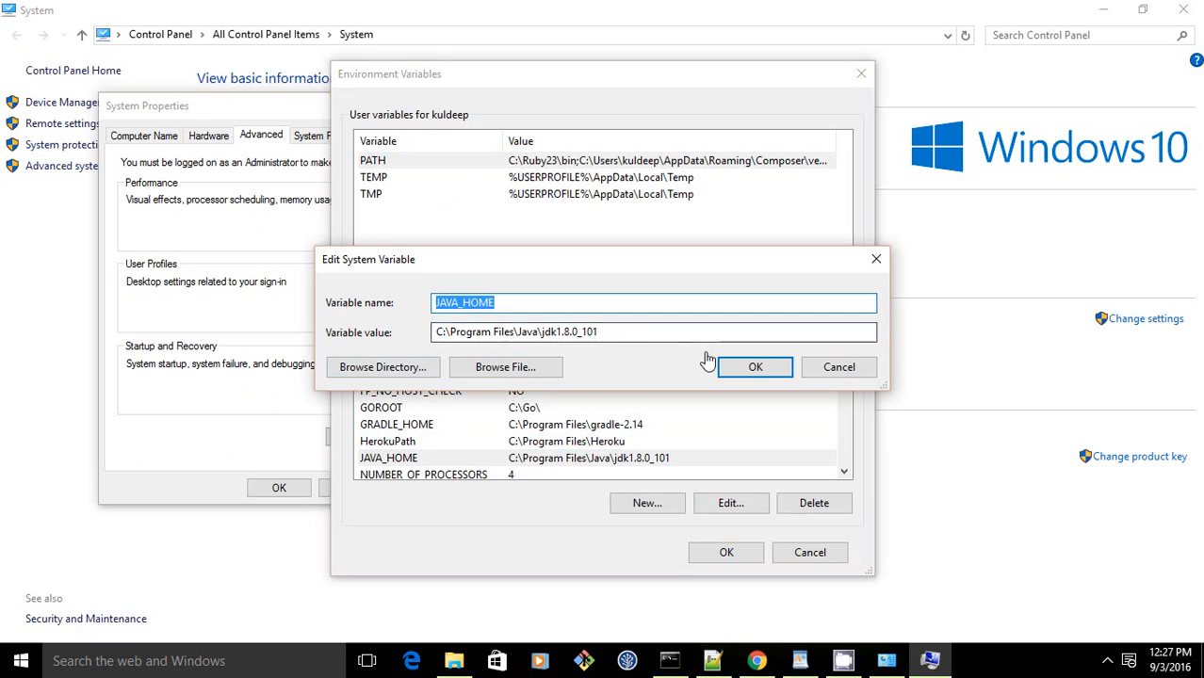
pyautogui.click(622, 336)
pyautogui.moveTo(622, 341); pyautogui.dragTo(407, 339)
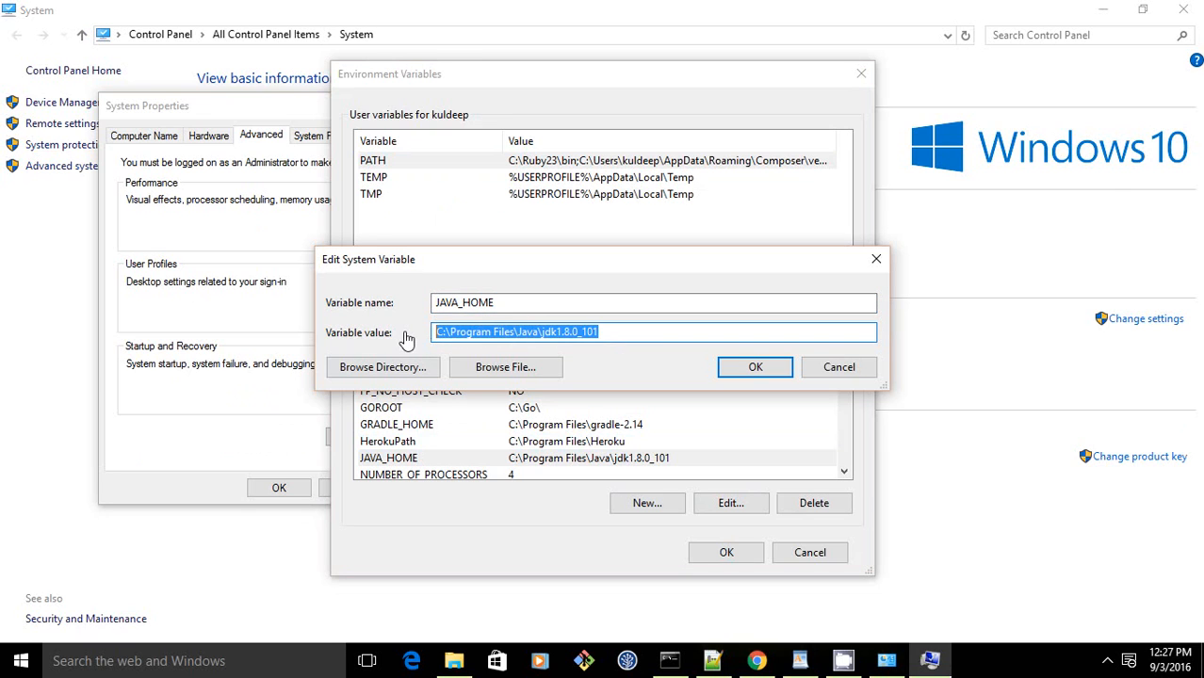
pyautogui.click(759, 368)
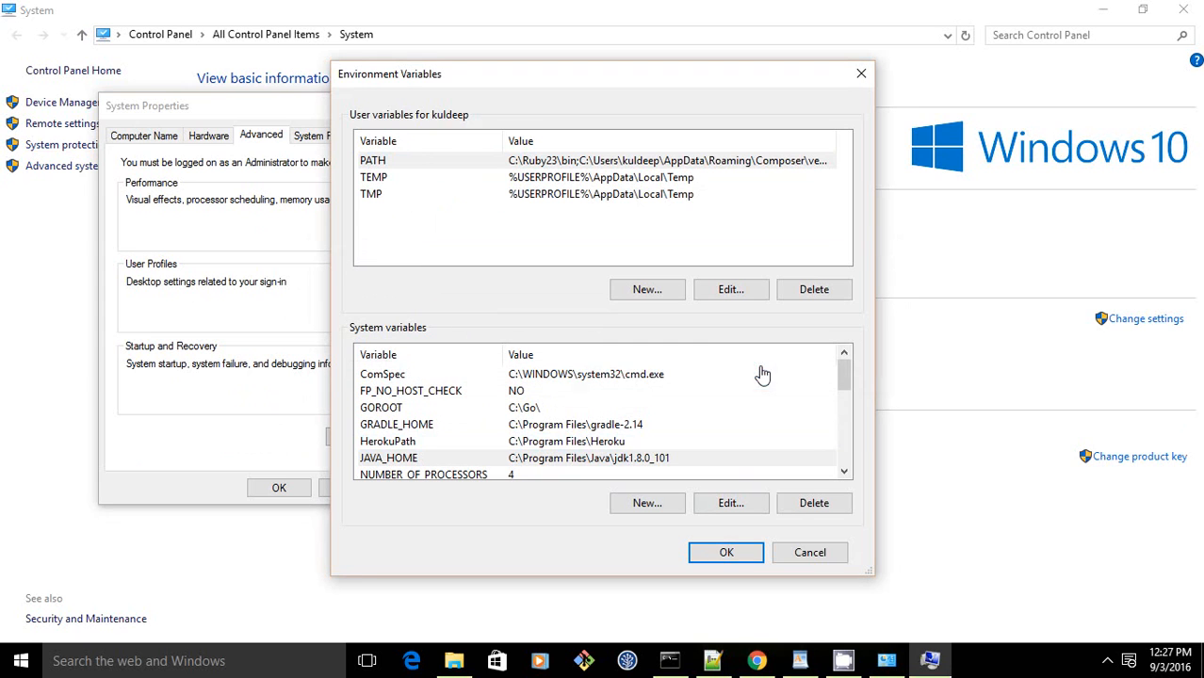
# - Check the %JAVA_HOME%\bin entry in the Path system variable, and close all the system settings windows
pyautogui.scroll(-2, 581, 400)
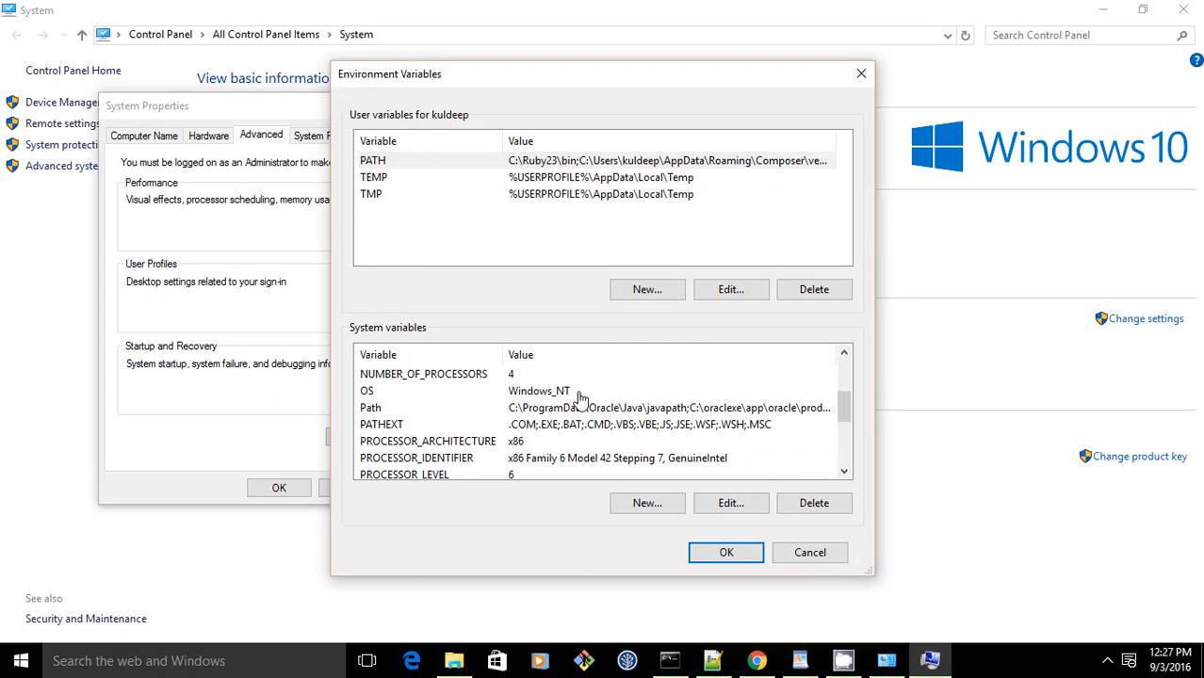
pyautogui.doubleClick(559, 411)
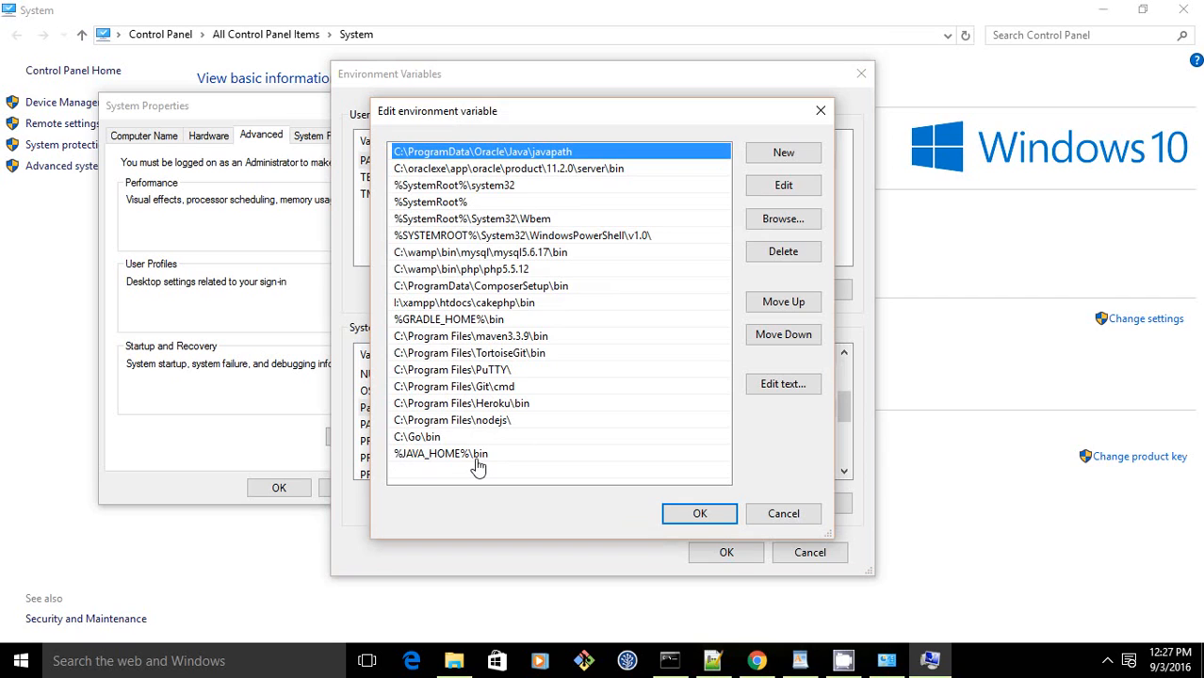
pyautogui.click(471, 464)
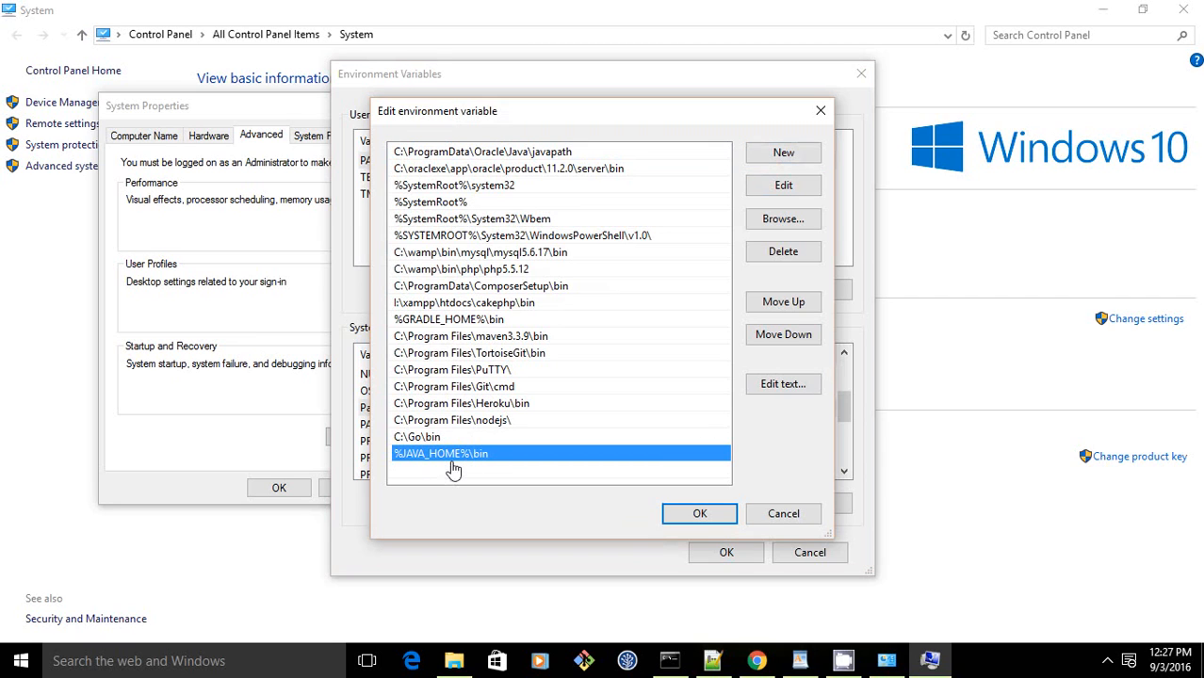
pyautogui.click(680, 520)
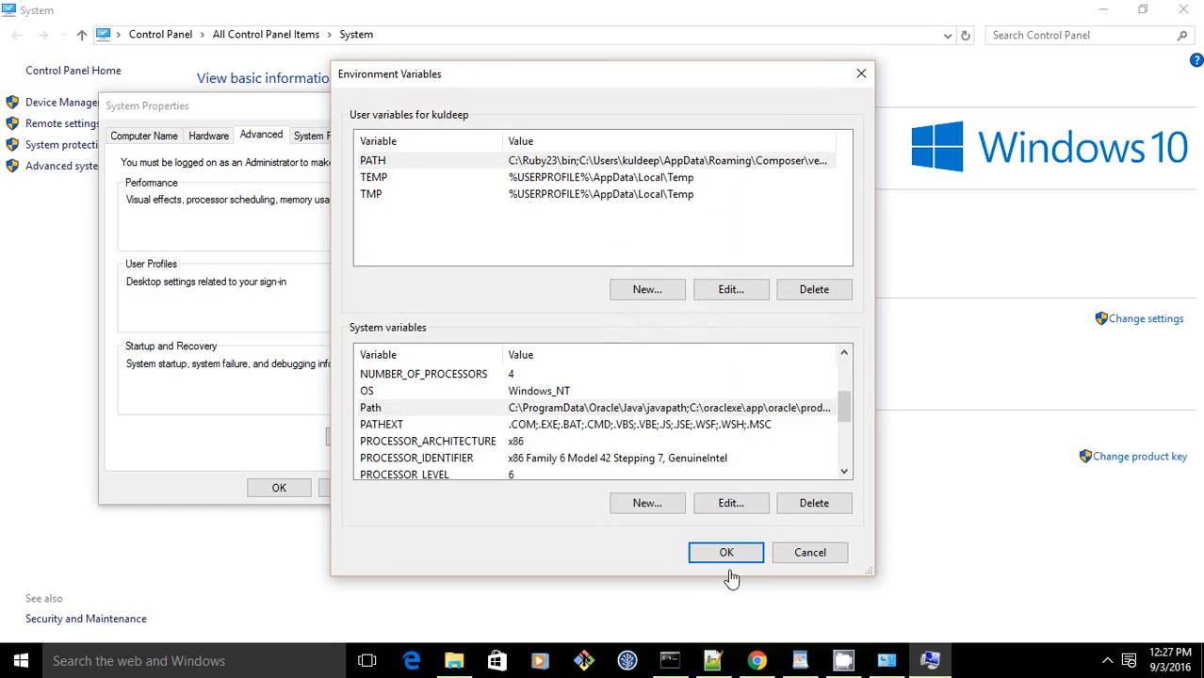
pyautogui.click(727, 556)
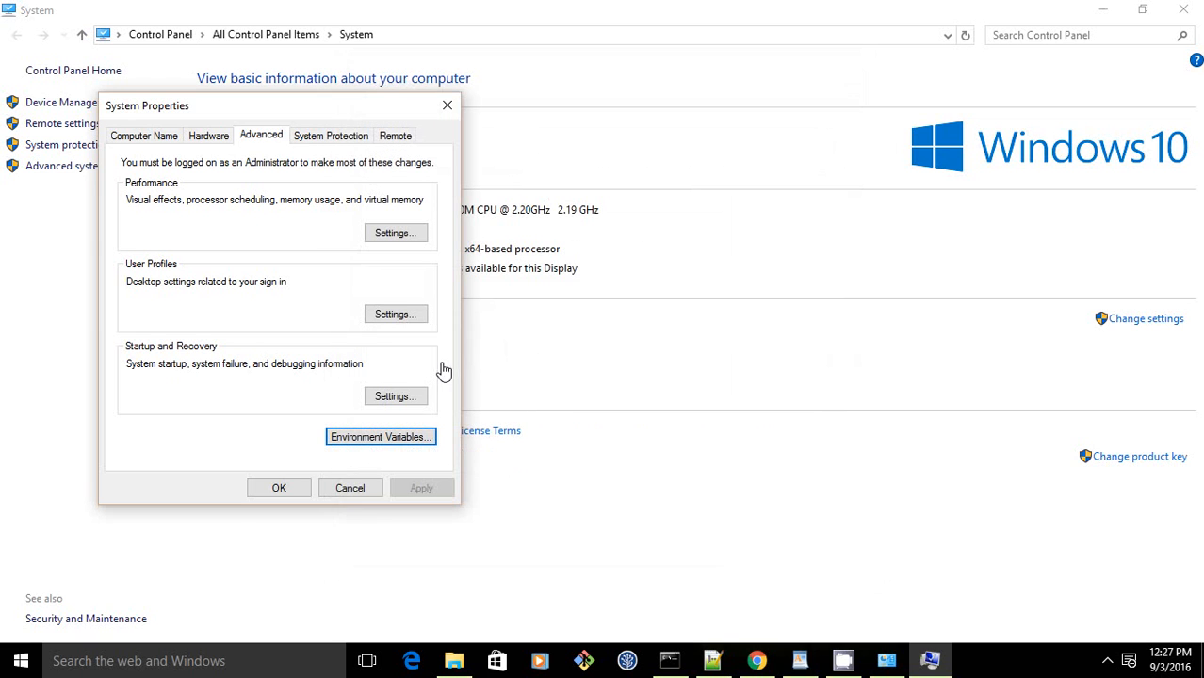
pyautogui.click(281, 488)
pyautogui.click(1184, 10)
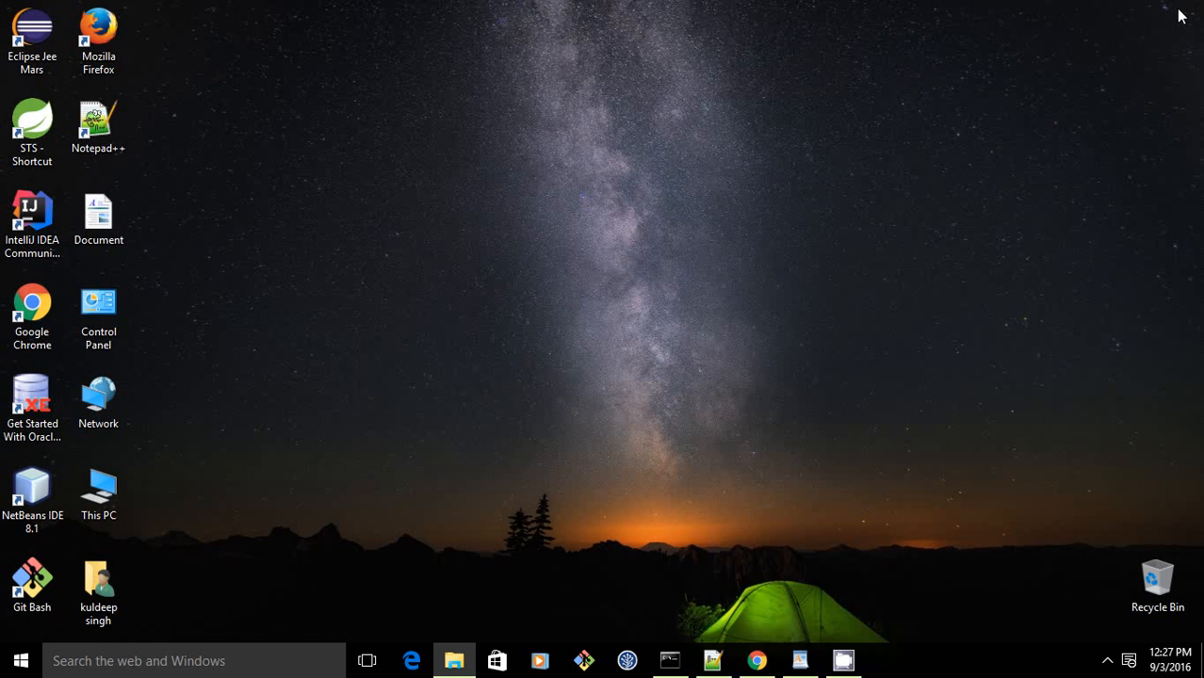
# - Switch to Chrome, open maven.apache.org in a new tab and go to the site's Download page
pyautogui.click(758, 661)
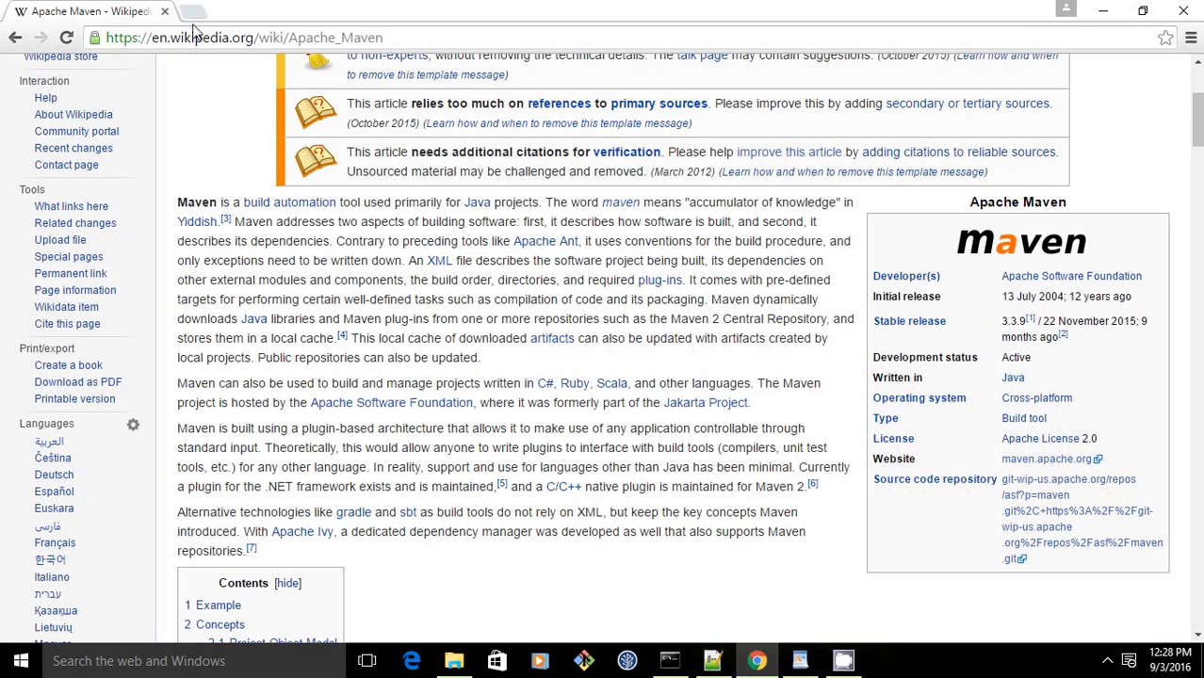
pyautogui.click(192, 13)
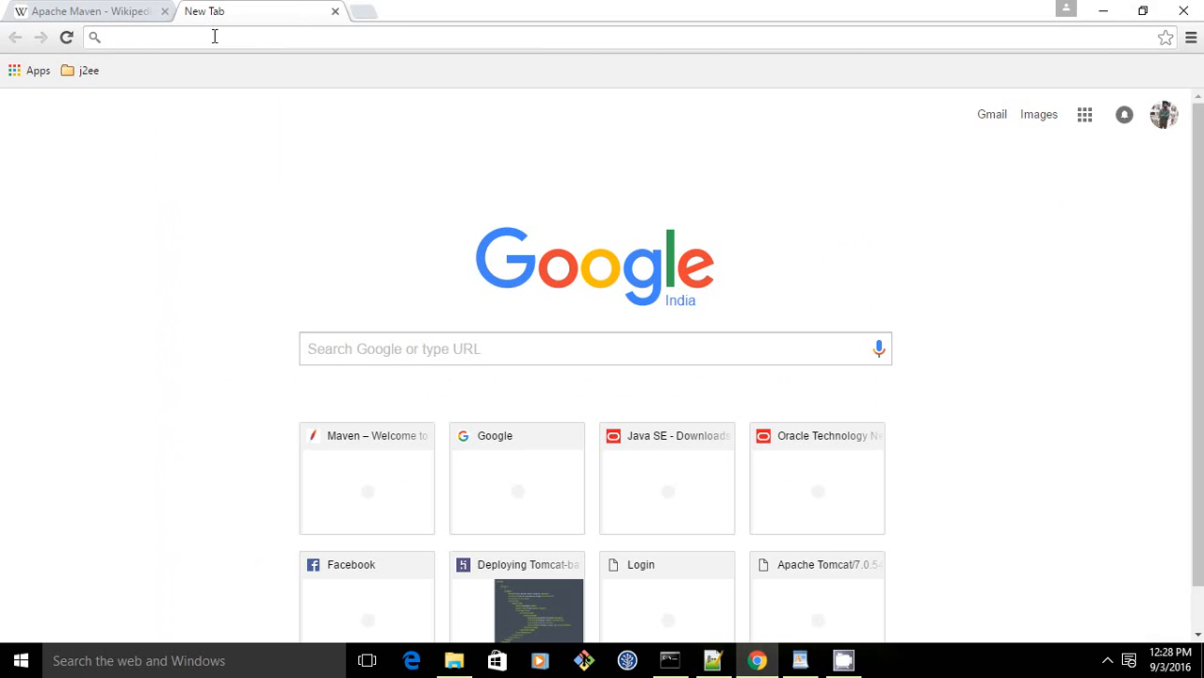
pyautogui.write('maven')
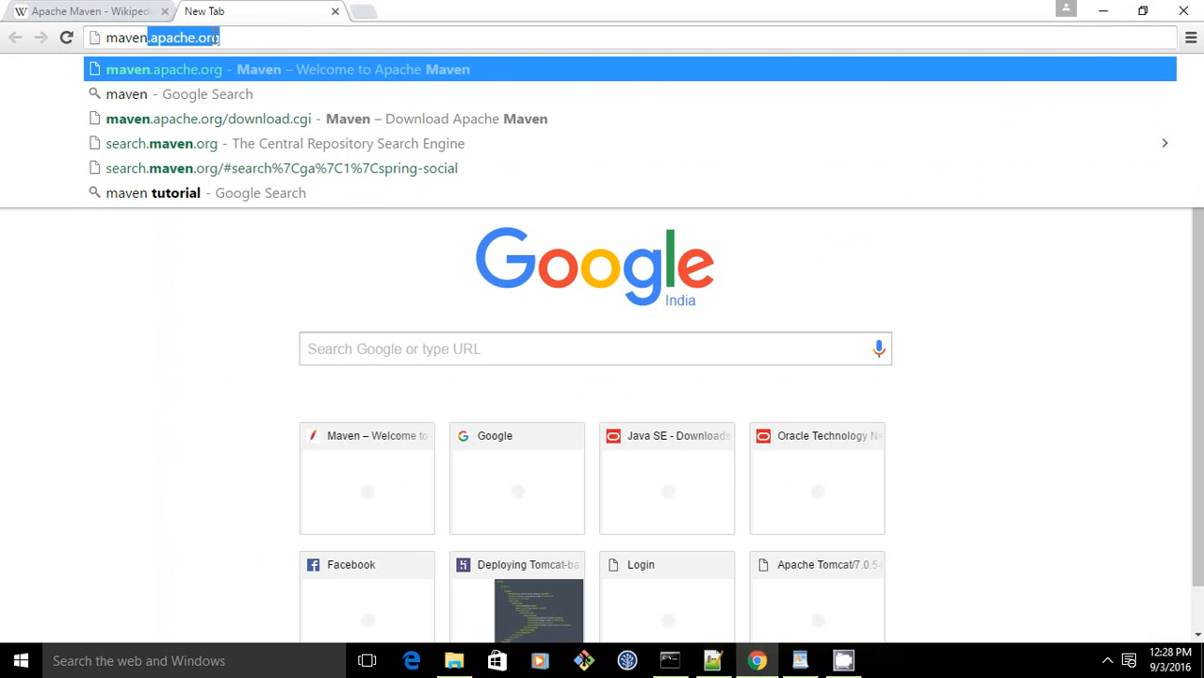
pyautogui.press('Return')
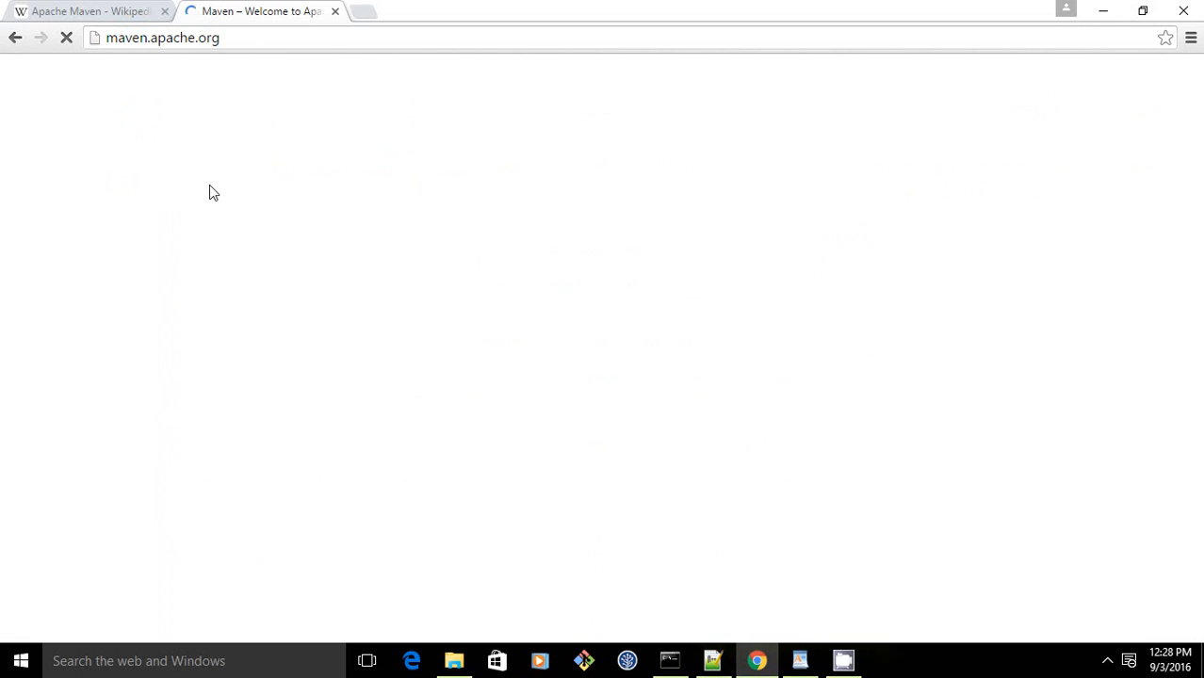
pyautogui.scroll(-2, 408, 296)
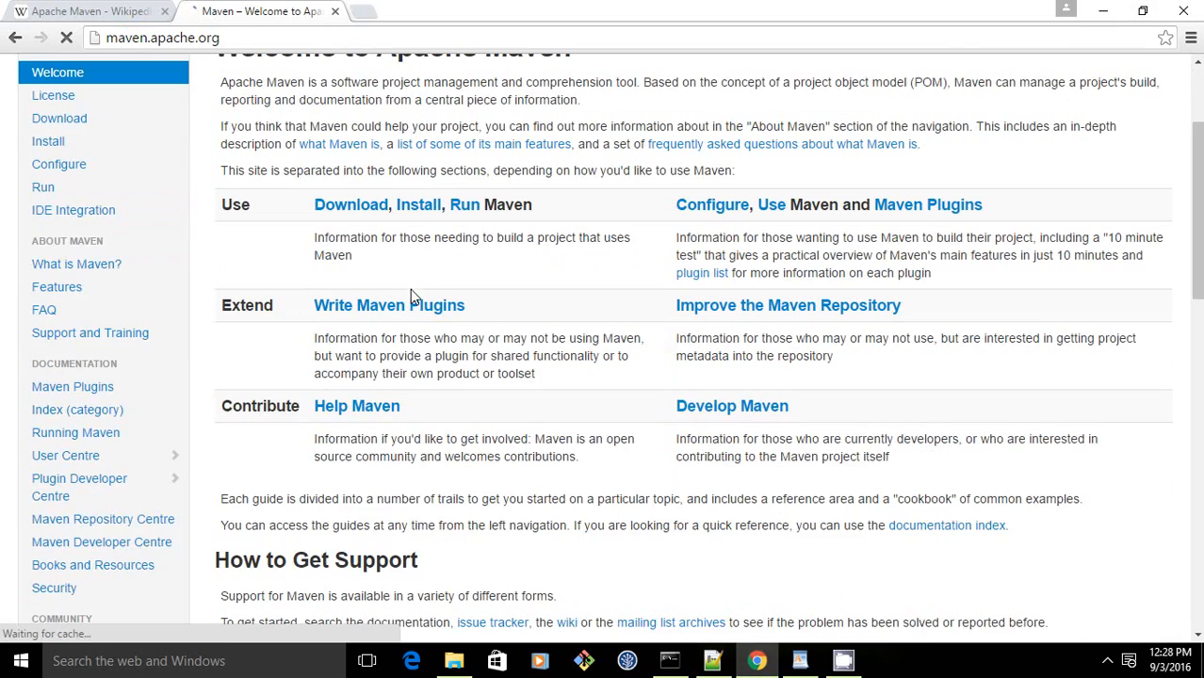
pyautogui.scroll(1, 28, 222)
pyautogui.click(52, 212)
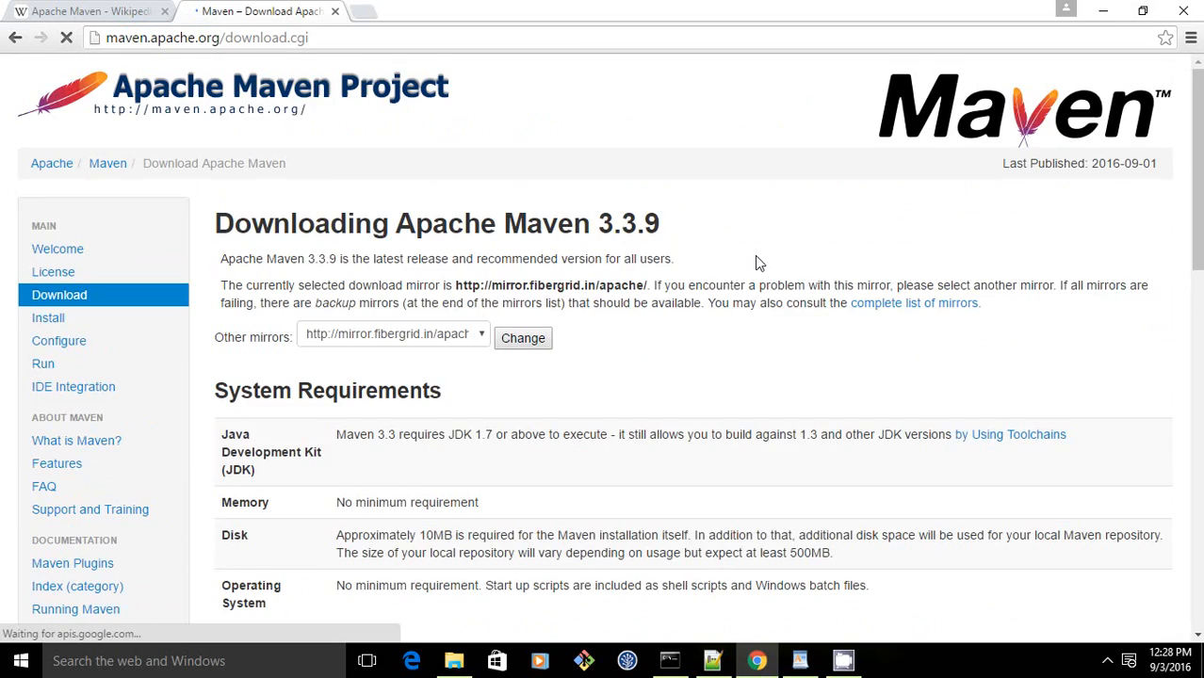
# - Highlight the Binary zip archive entry in the Files section and start downloading apache-maven-3.3.9-bin.zip
pyautogui.scroll(-2, 755, 259)
pyautogui.scroll(-3, 754, 262)
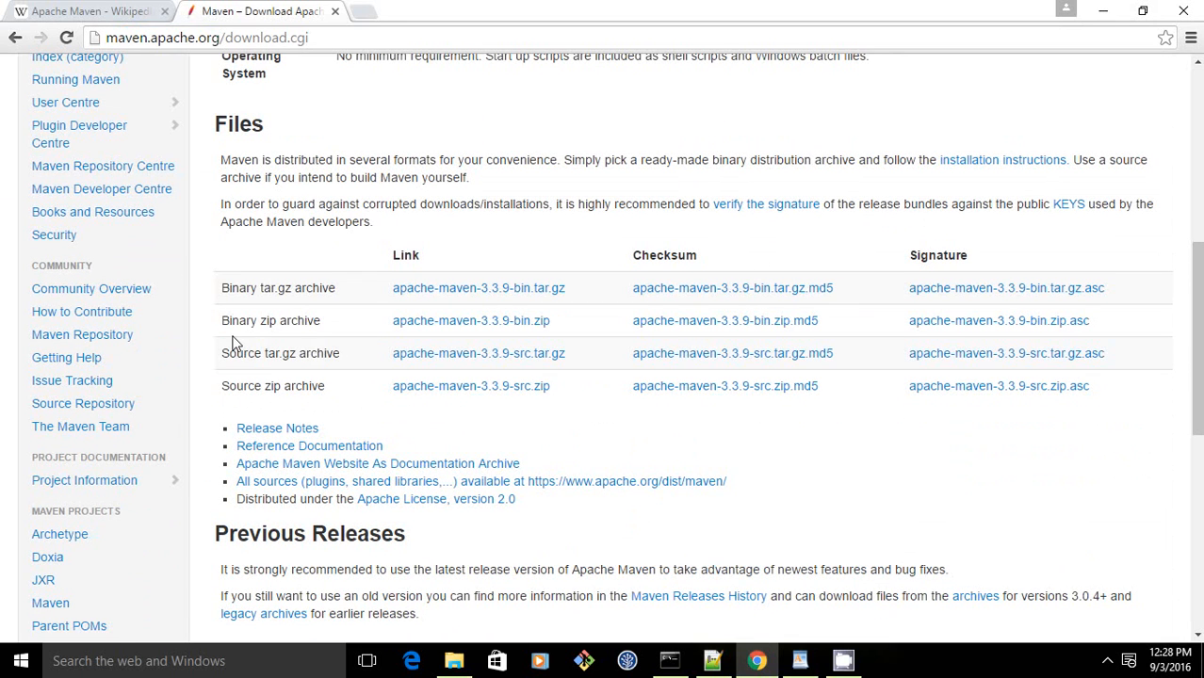
pyautogui.moveTo(322, 323); pyautogui.dragTo(226, 327)
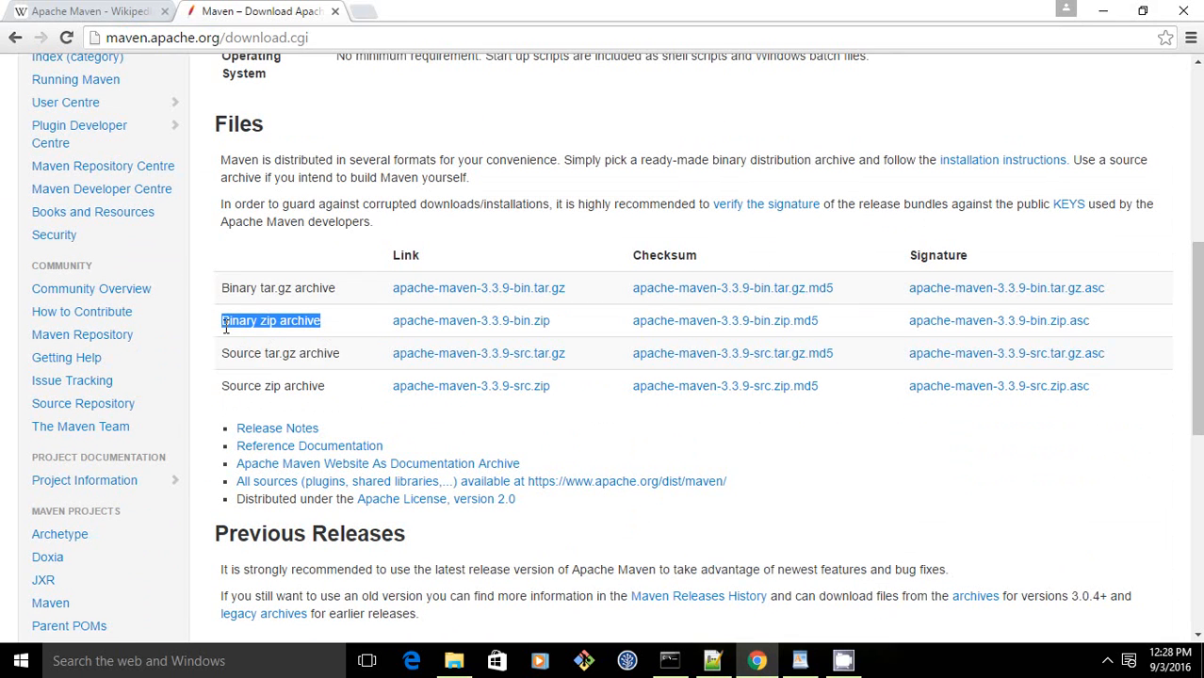
pyautogui.click(501, 328)
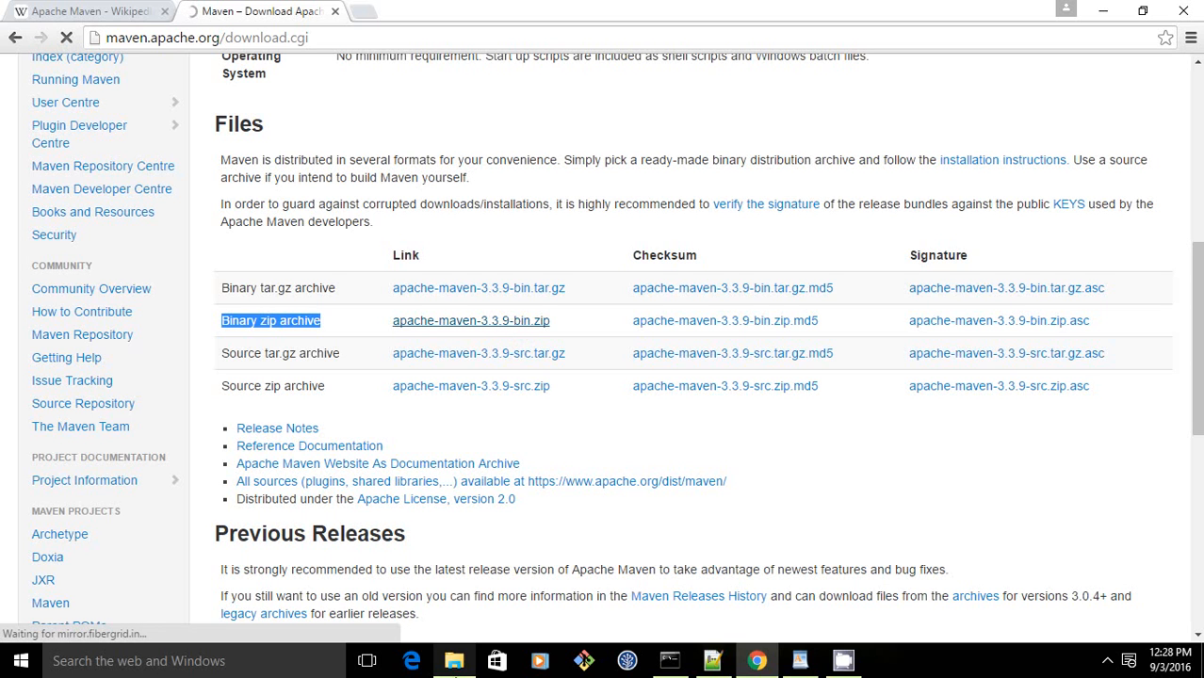
# - Check the Downloads folder for an existing apache-maven-3.3.9-bin archive, and cancel the running download in Chrome
pyautogui.click(457, 664)
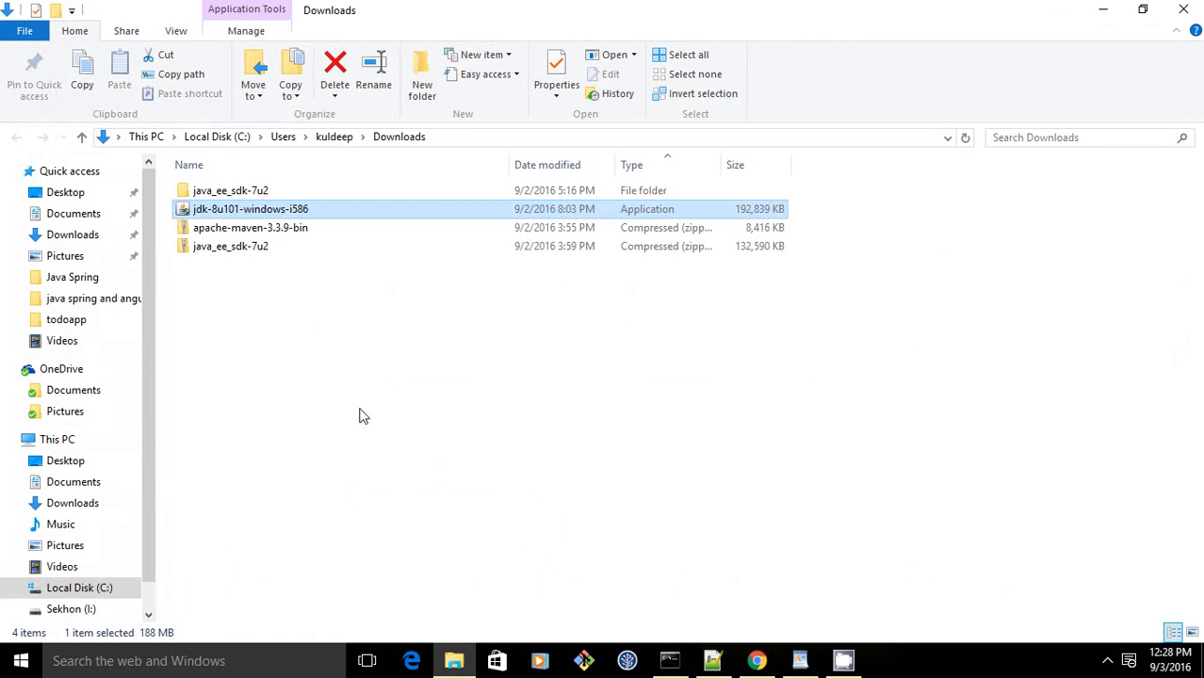
pyautogui.click(220, 230)
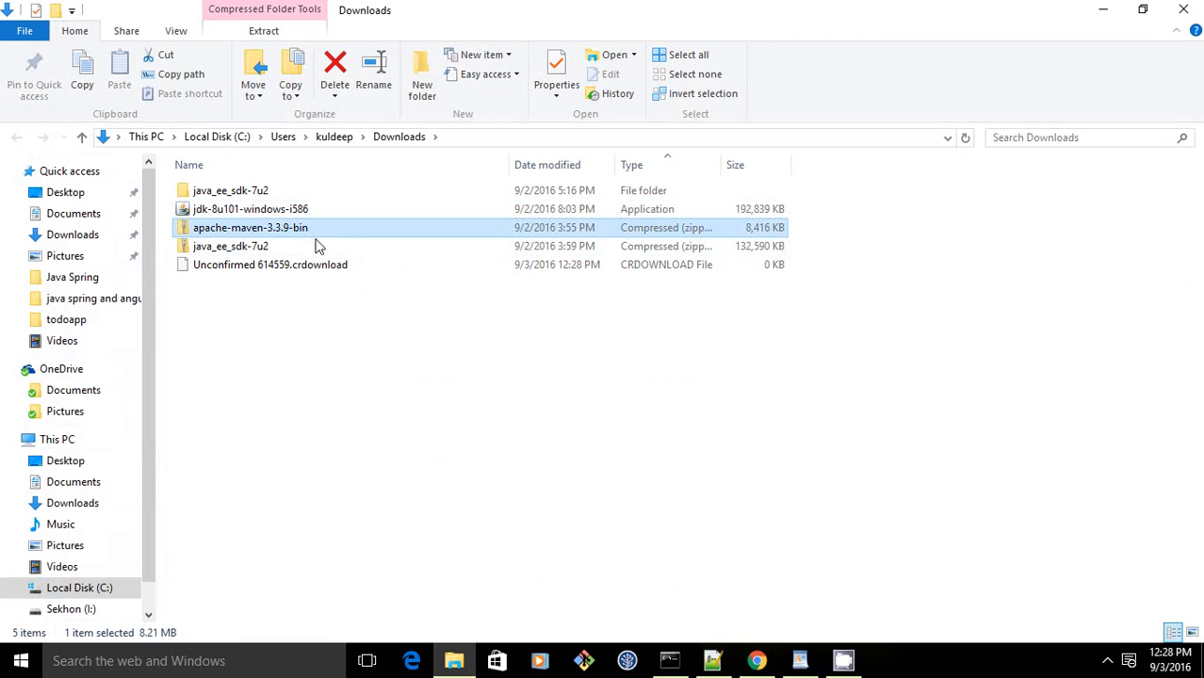
pyautogui.click(759, 661)
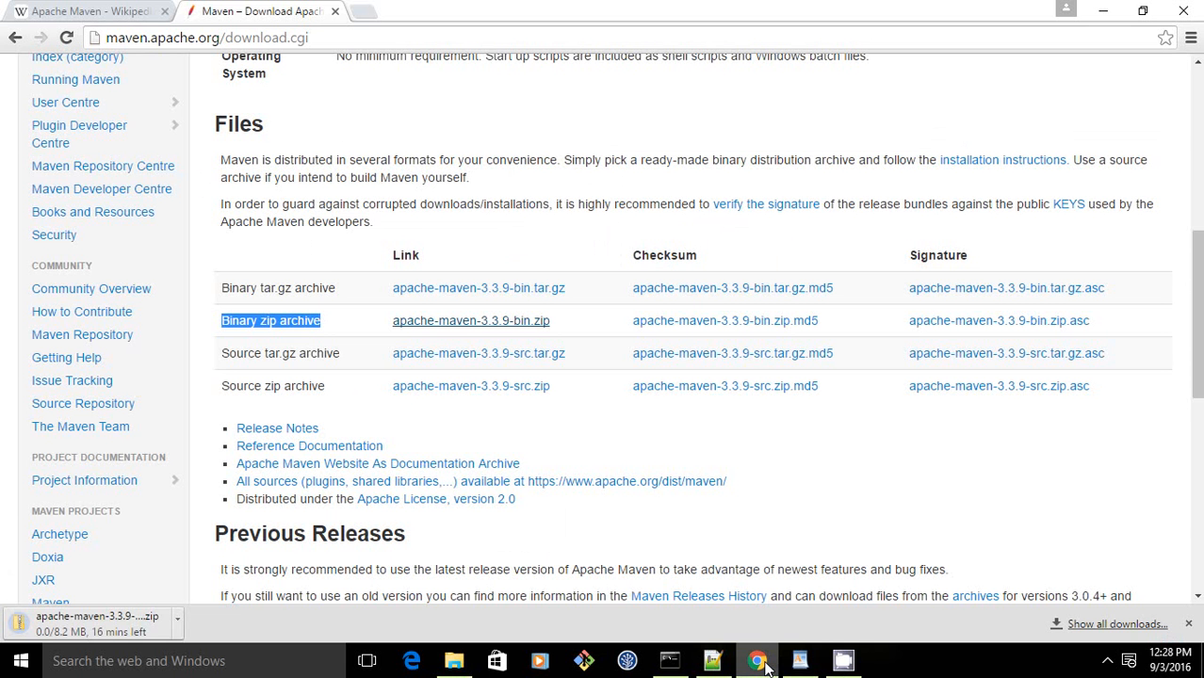
pyautogui.click(178, 629)
pyautogui.click(221, 595)
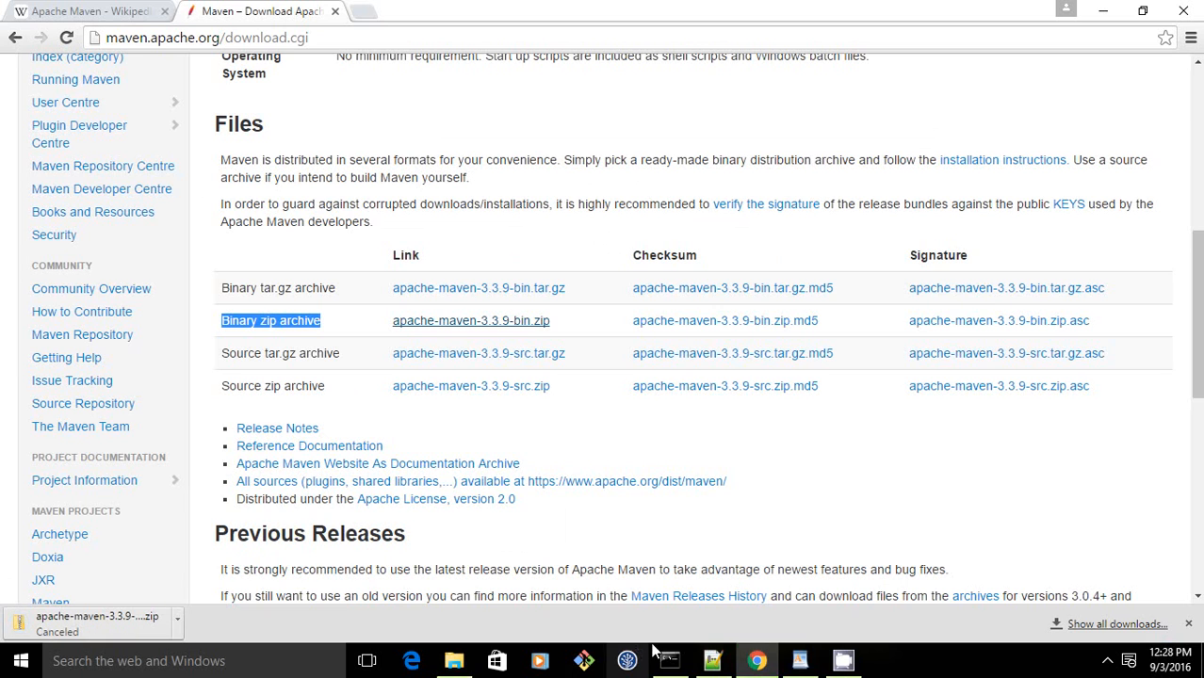
# - Extract the apache-maven-3.3.9-bin archive in the Downloads folder into its own apache-maven-3.3.9-bin folder with 7-Zip
pyautogui.click(759, 662)
pyautogui.click(242, 285)
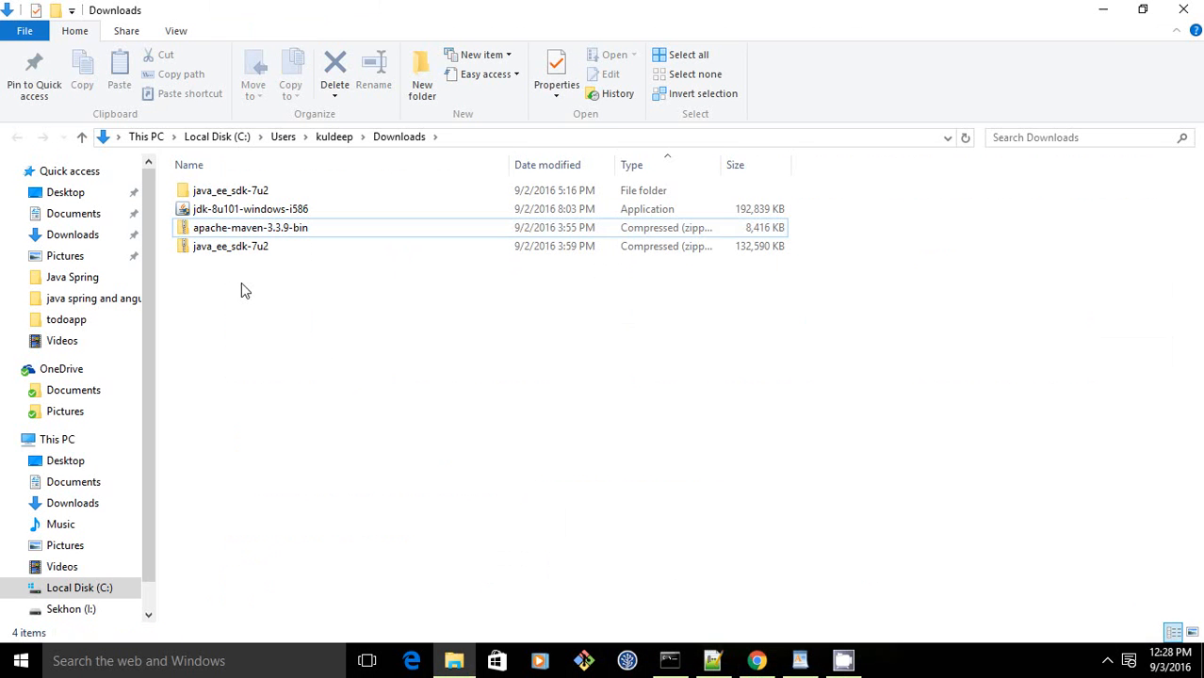
pyautogui.click(248, 235)
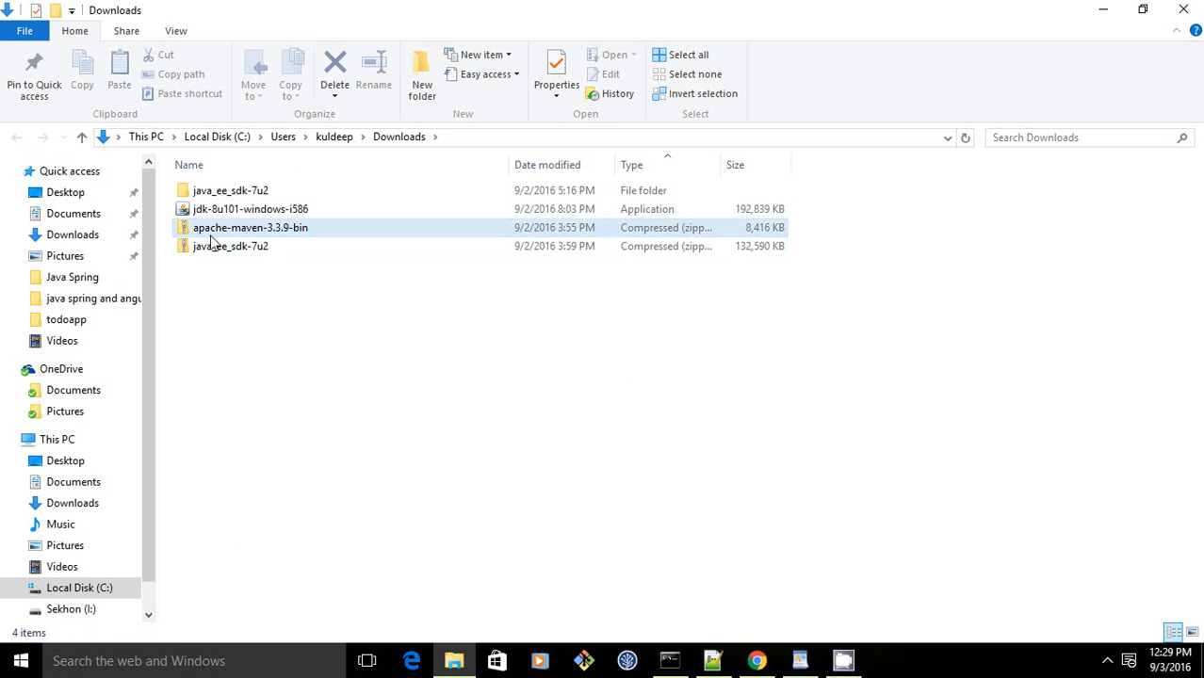
pyautogui.rightClick(296, 236)
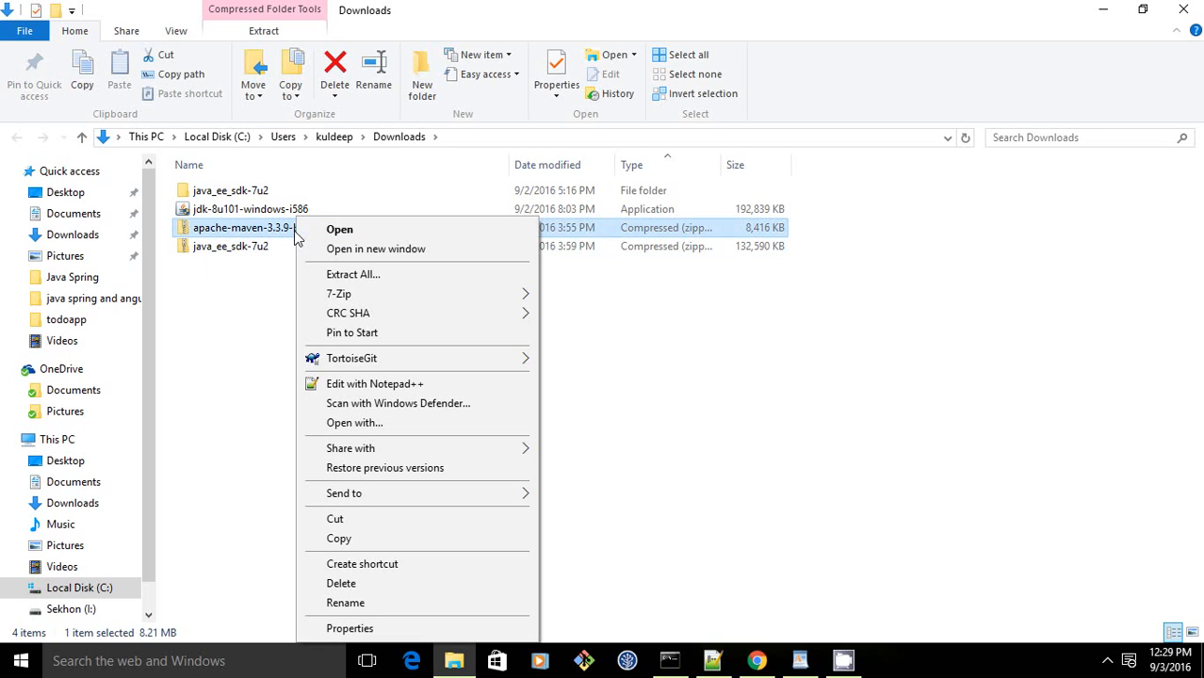
pyautogui.moveTo(351, 298)
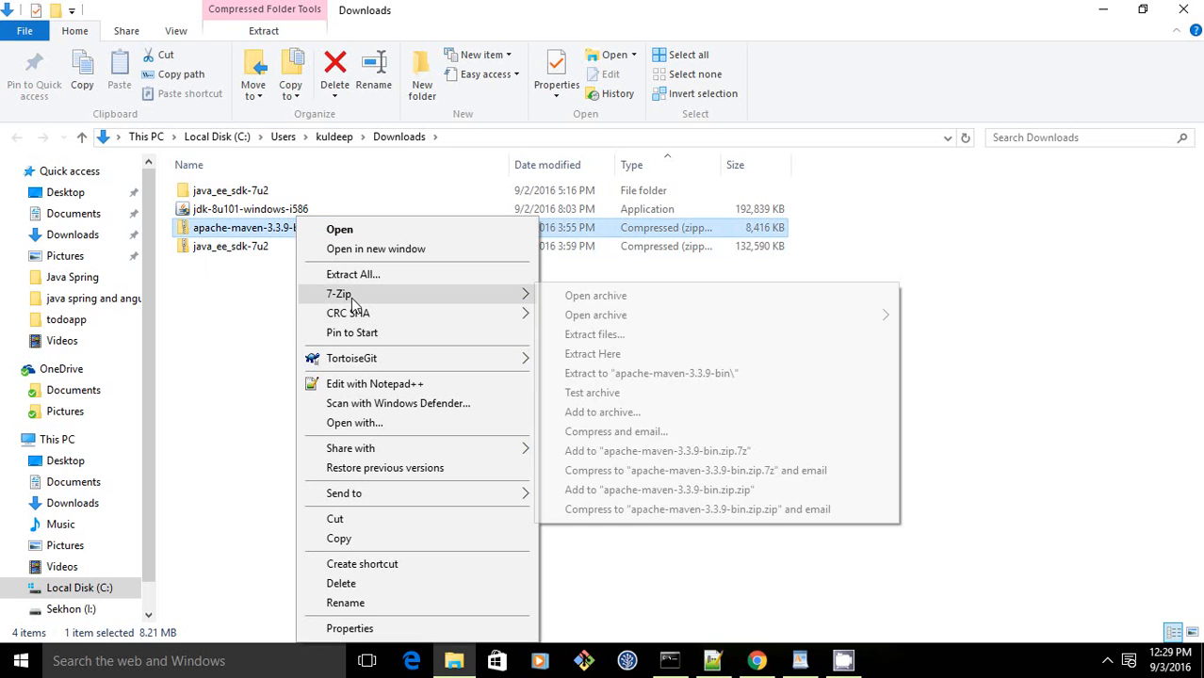
pyautogui.click(622, 373)
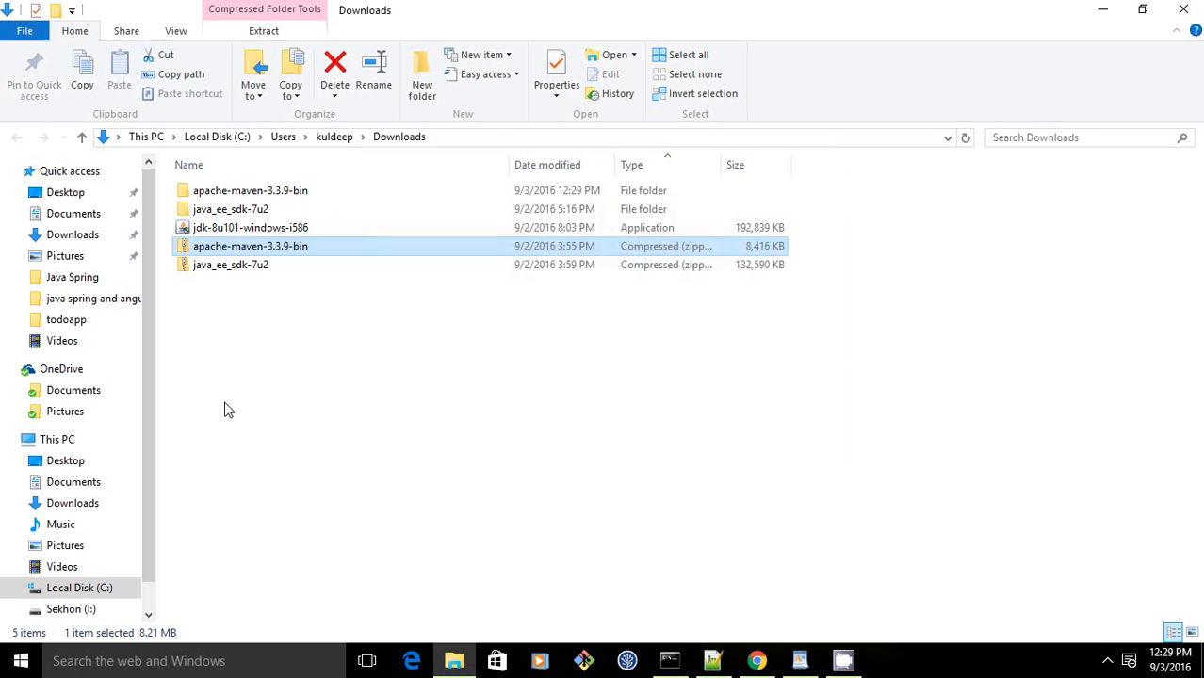
# - Rename the extracted apache-maven-3.3.9-bin folder as apache-maven
pyautogui.click(247, 194)
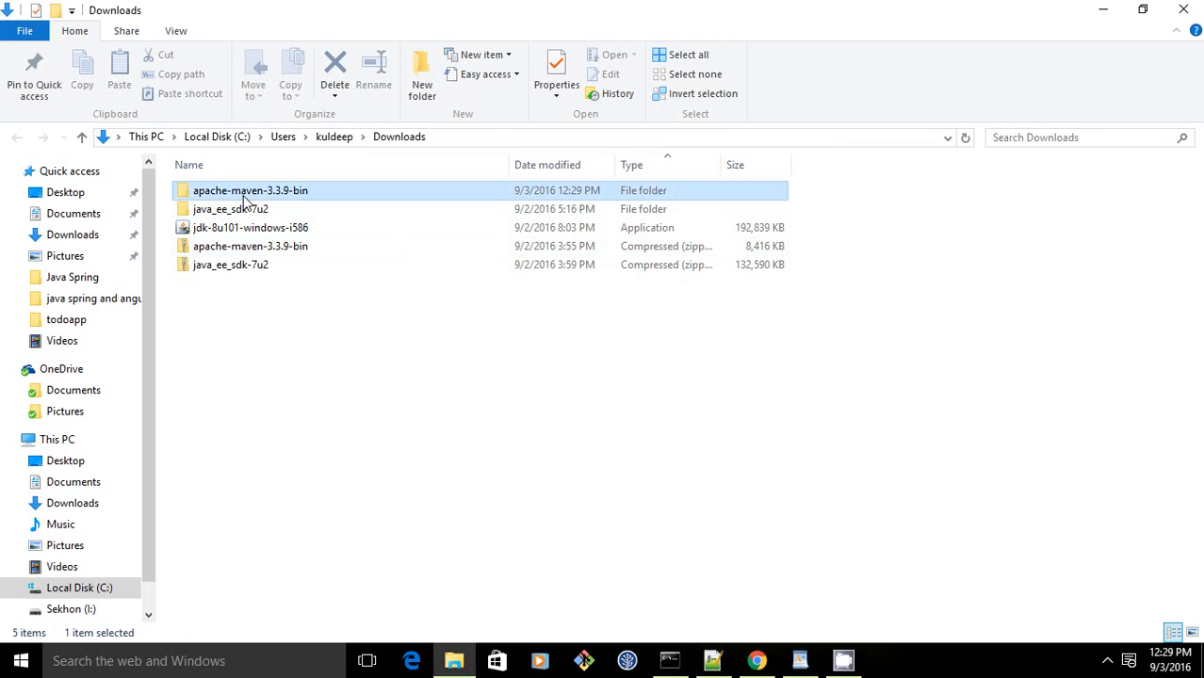
pyautogui.rightClick(247, 194)
pyautogui.click(327, 602)
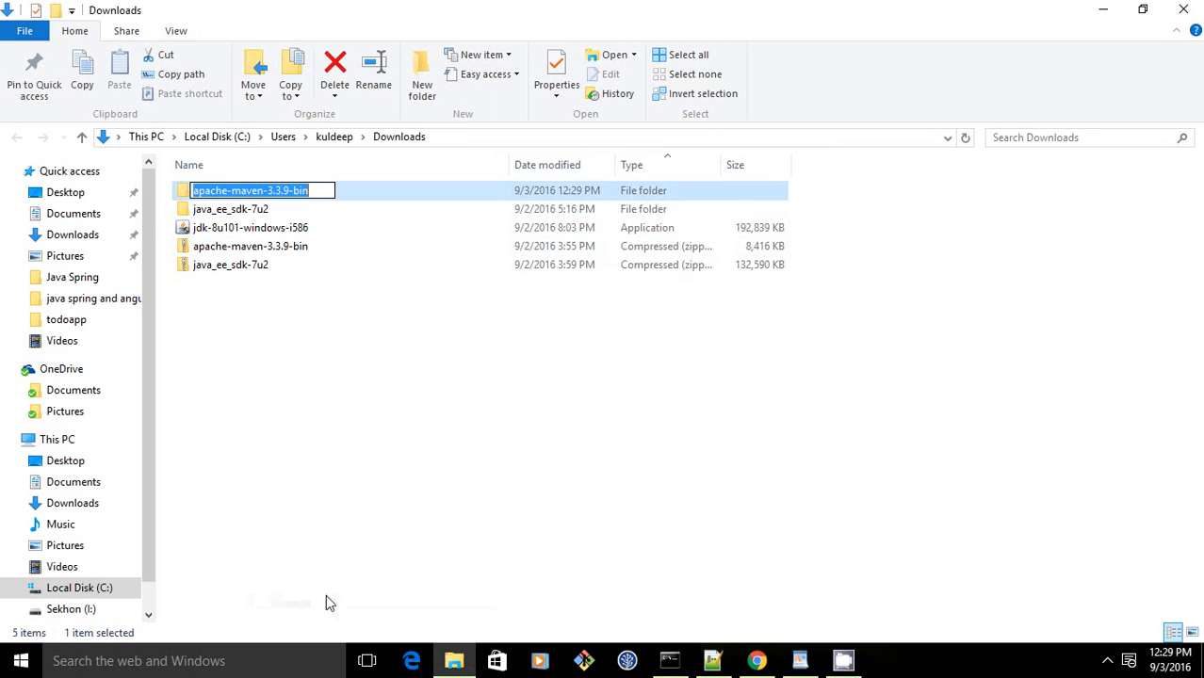
pyautogui.click(312, 190)
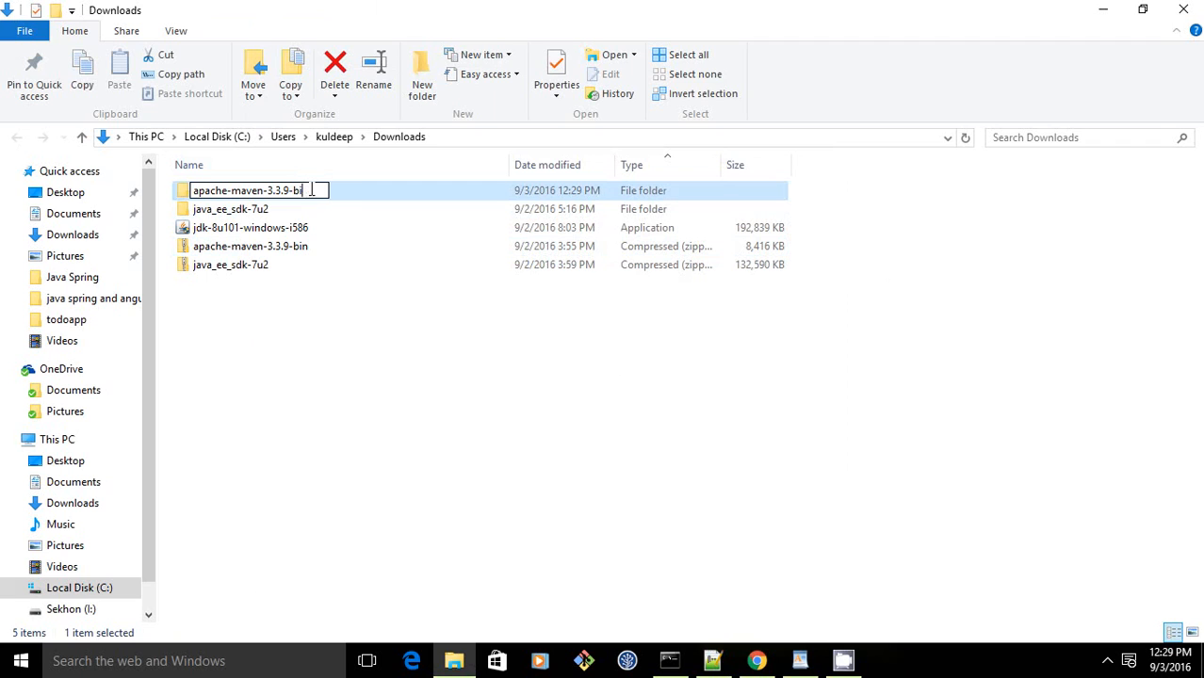
pyautogui.press('BackSpace')
pyautogui.press('BackSpace')
pyautogui.press('BackSpace')
pyautogui.press('BackSpace')
pyautogui.press('BackSpace')
pyautogui.press('BackSpace')
pyautogui.press('BackSpace')
pyautogui.press('BackSpace')
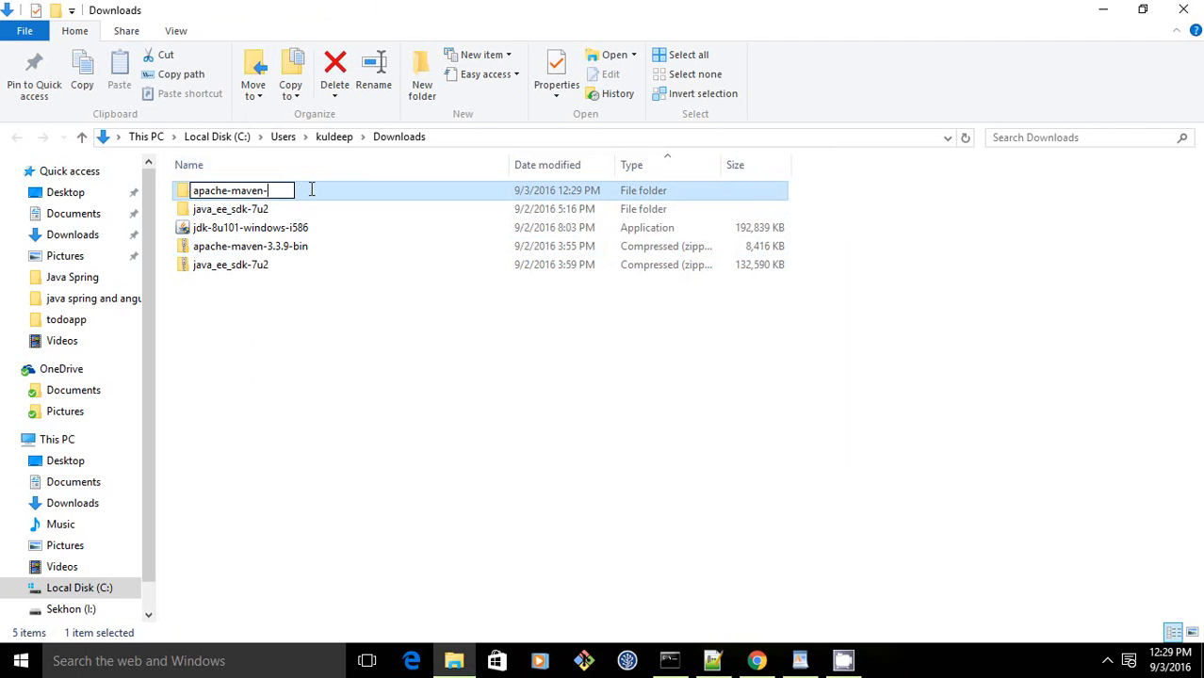
pyautogui.click(264, 473)
# - Move the apache-maven folder to C:\Program Files\Apache Software Foundation, granting administrator permission for the move
pyautogui.click(204, 195)
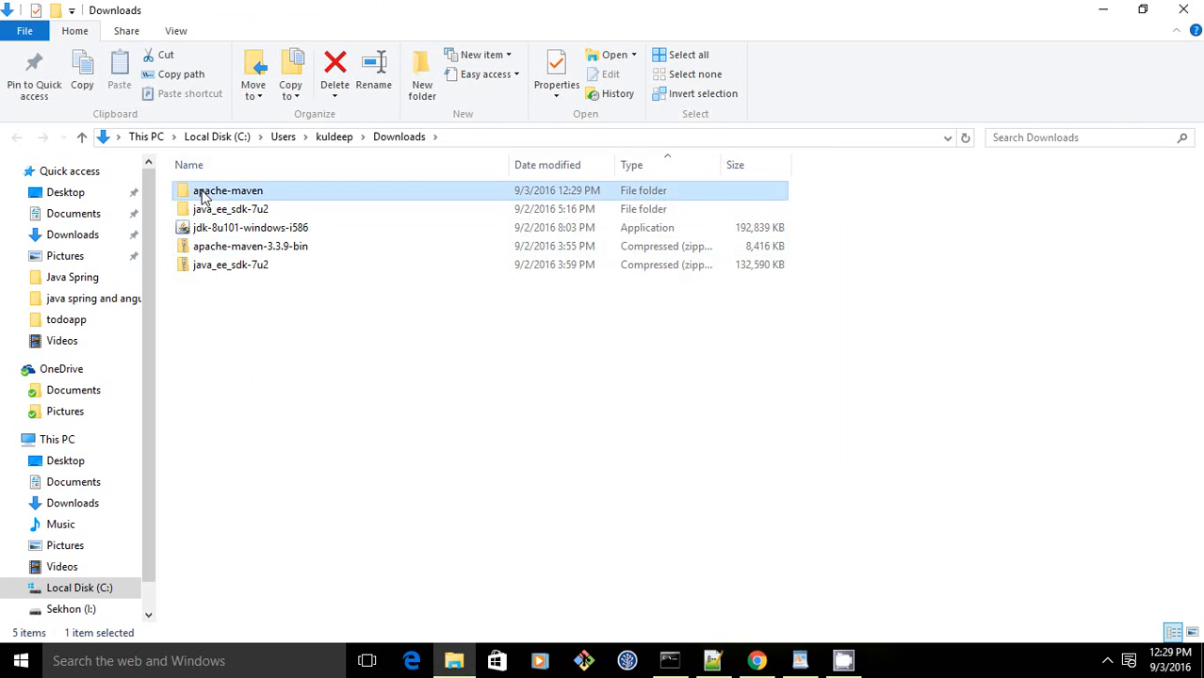
pyautogui.hotkey('ctrl', 'x')
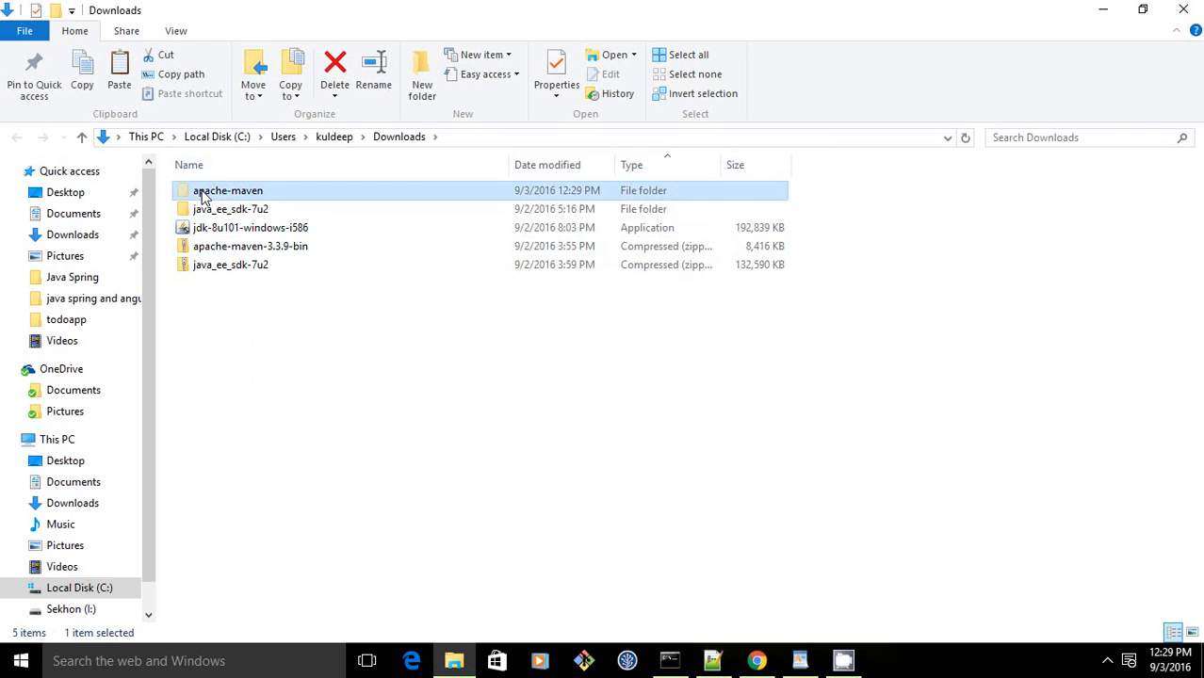
pyautogui.click(95, 591)
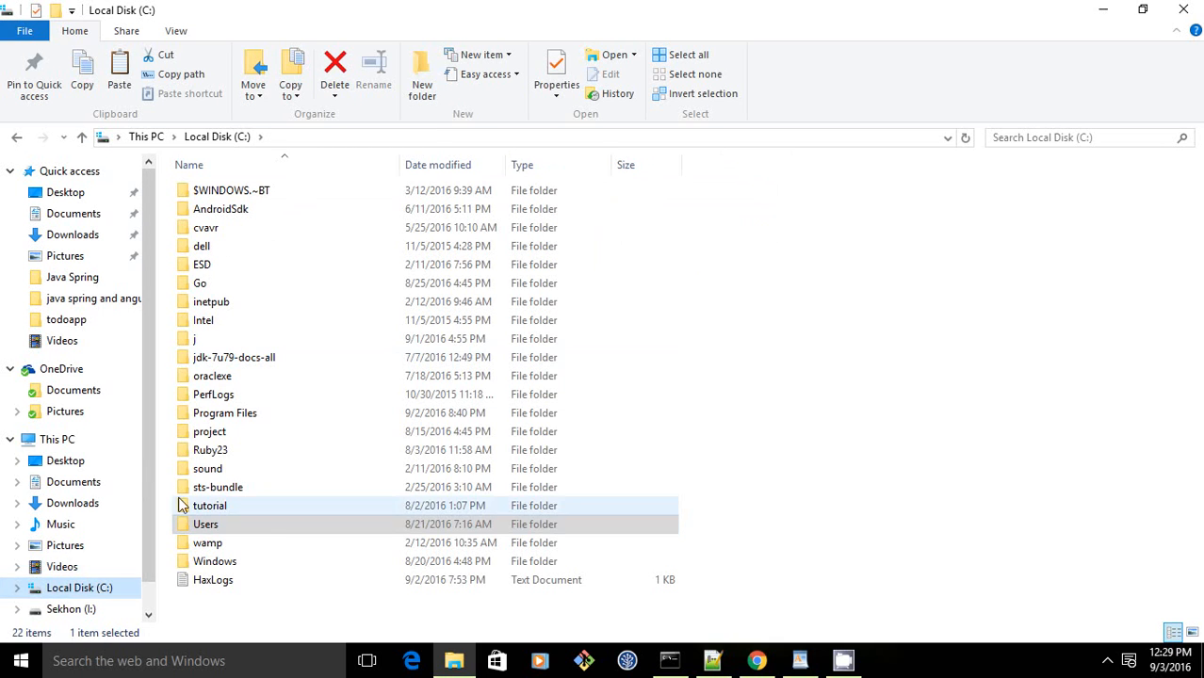
pyautogui.doubleClick(212, 417)
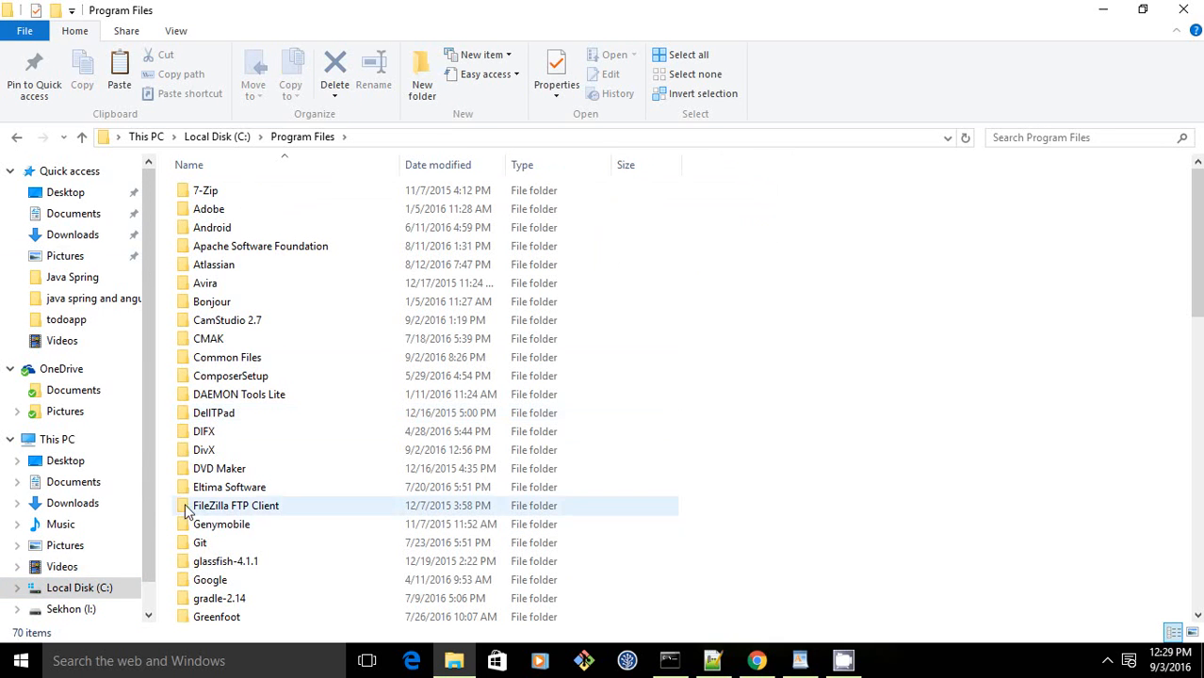
pyautogui.scroll(-2, 165, 510)
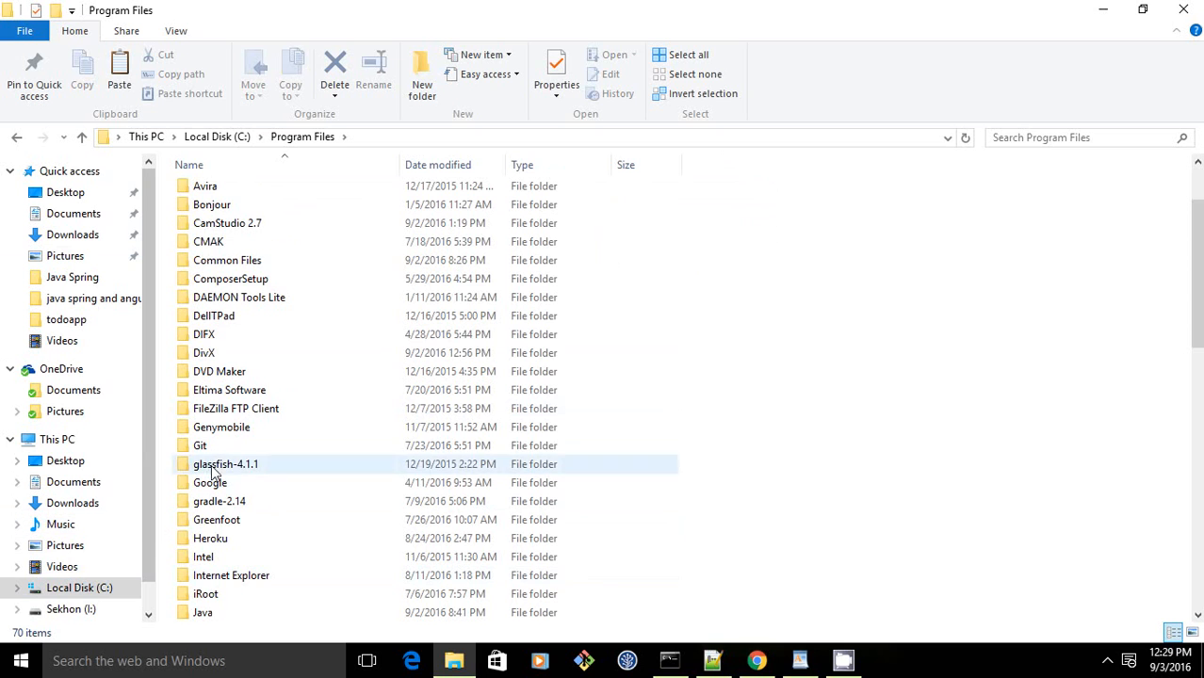
pyautogui.scroll(1, 226, 301)
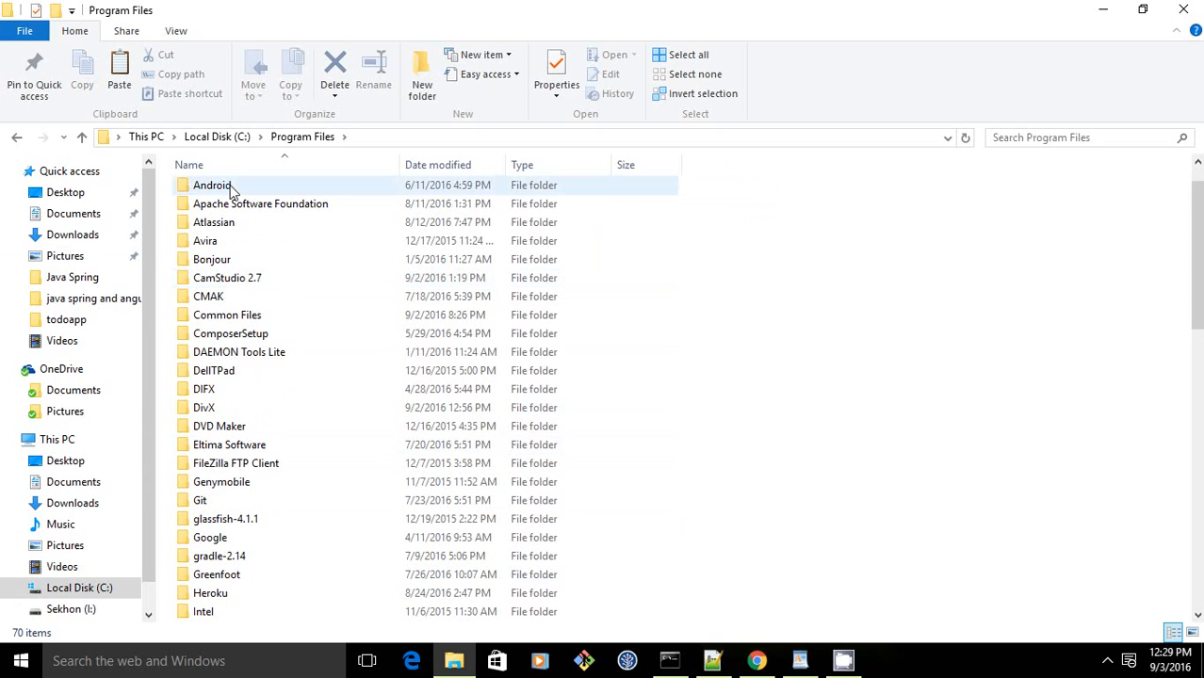
pyautogui.scroll(1, 226, 228)
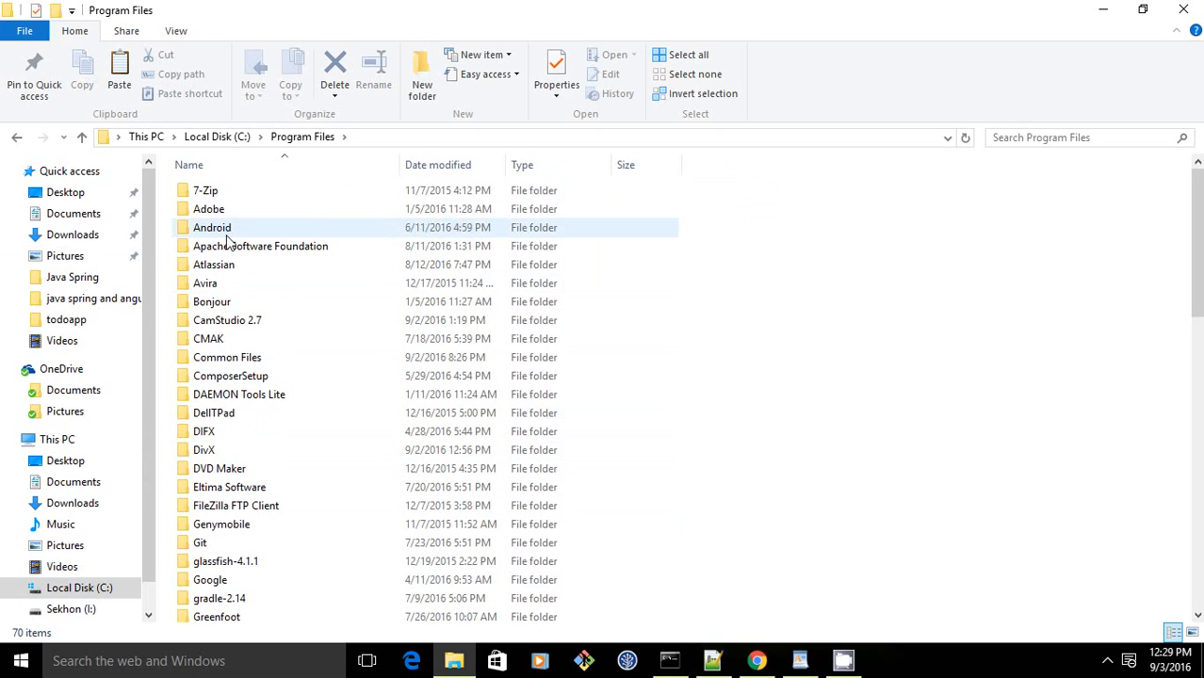
pyautogui.doubleClick(226, 242)
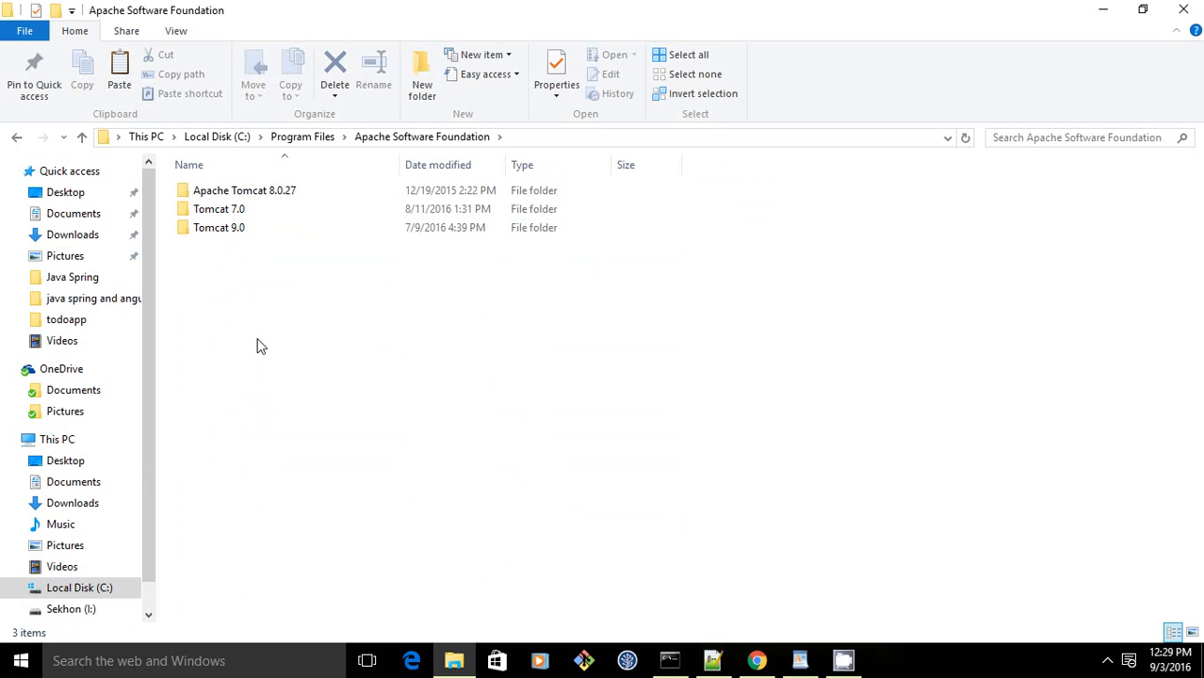
pyautogui.hotkey('ctrl', 'v')
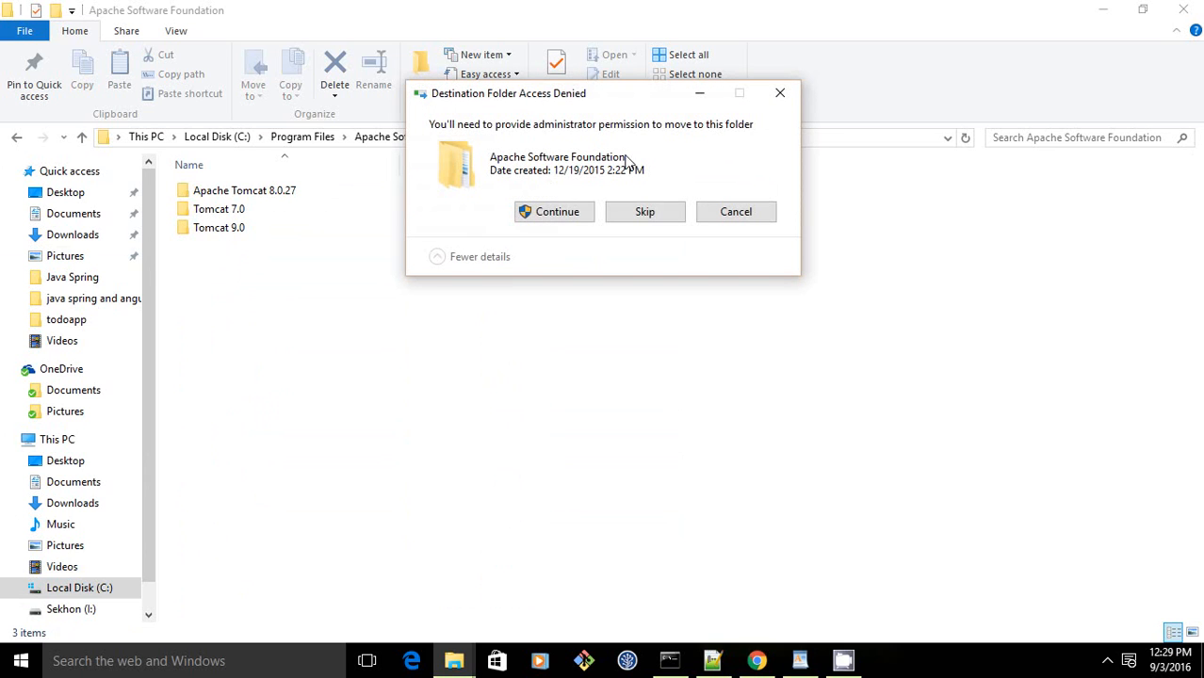
pyautogui.click(555, 215)
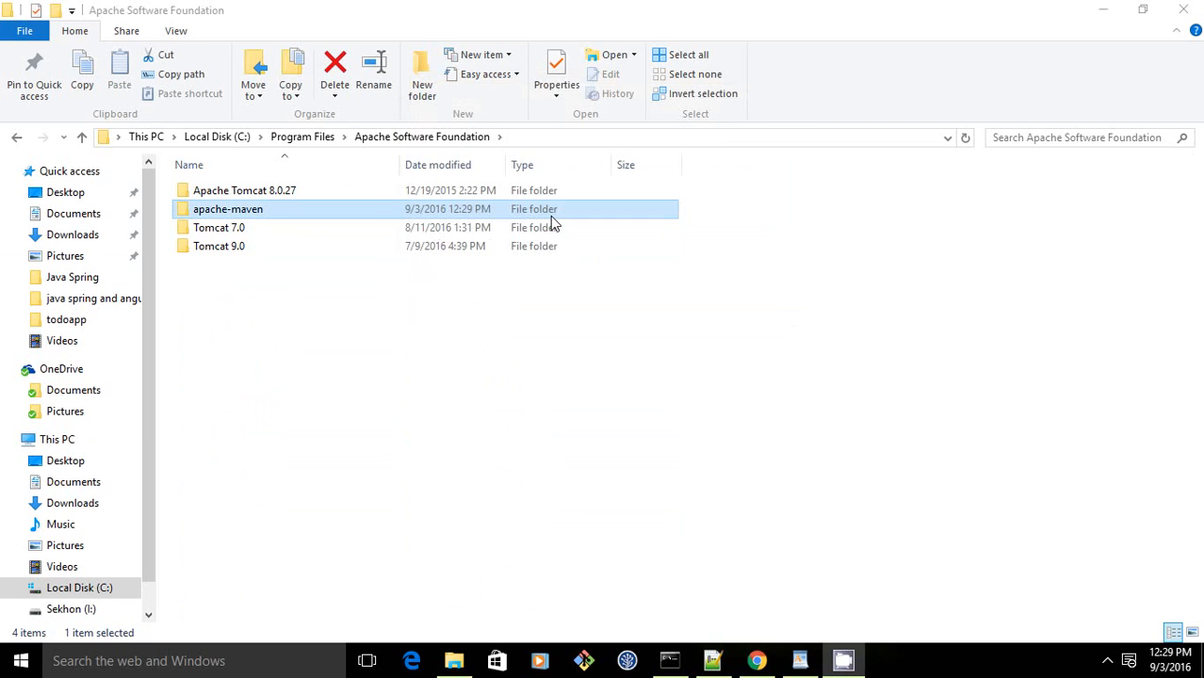
# - Open the bin folder inside apache-maven\apache-maven-3.3.9 to examine its contents
pyautogui.click(224, 304)
pyautogui.doubleClick(231, 209)
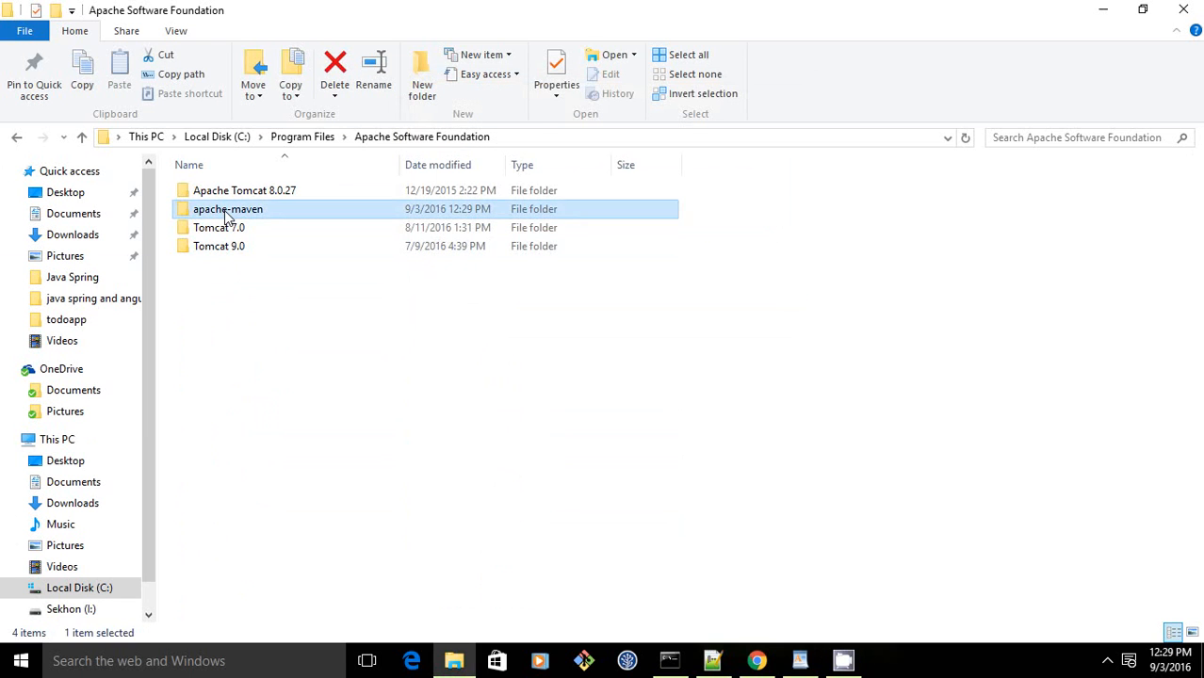
pyautogui.doubleClick(189, 190)
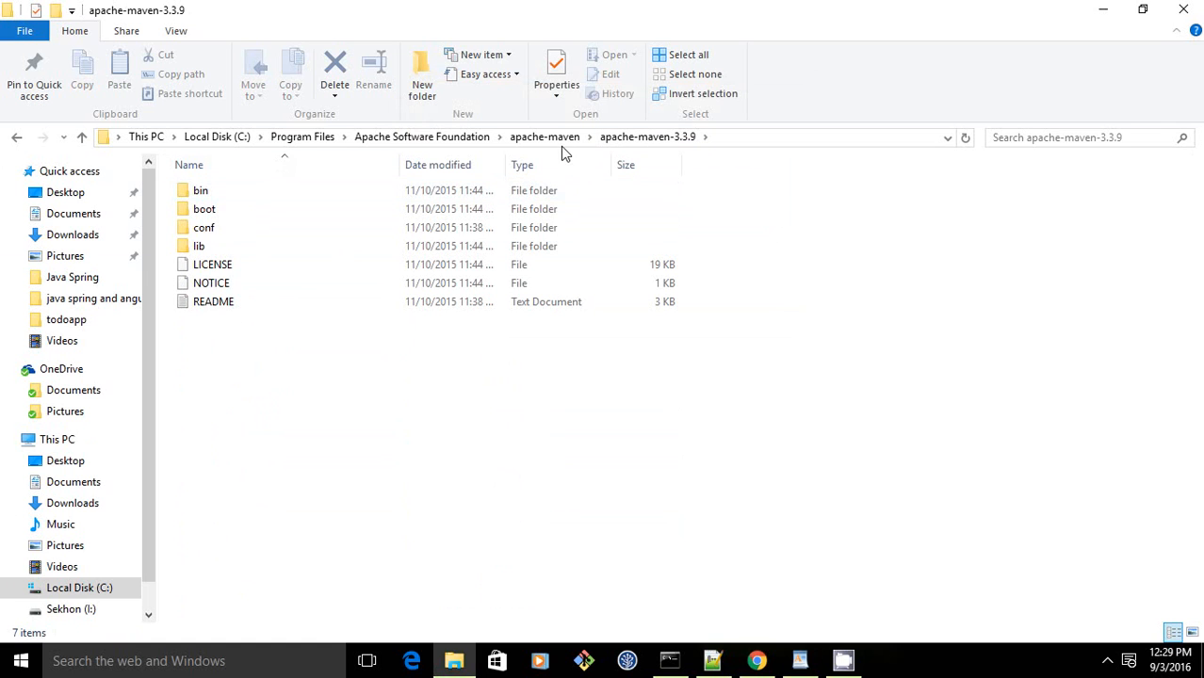
pyautogui.doubleClick(215, 195)
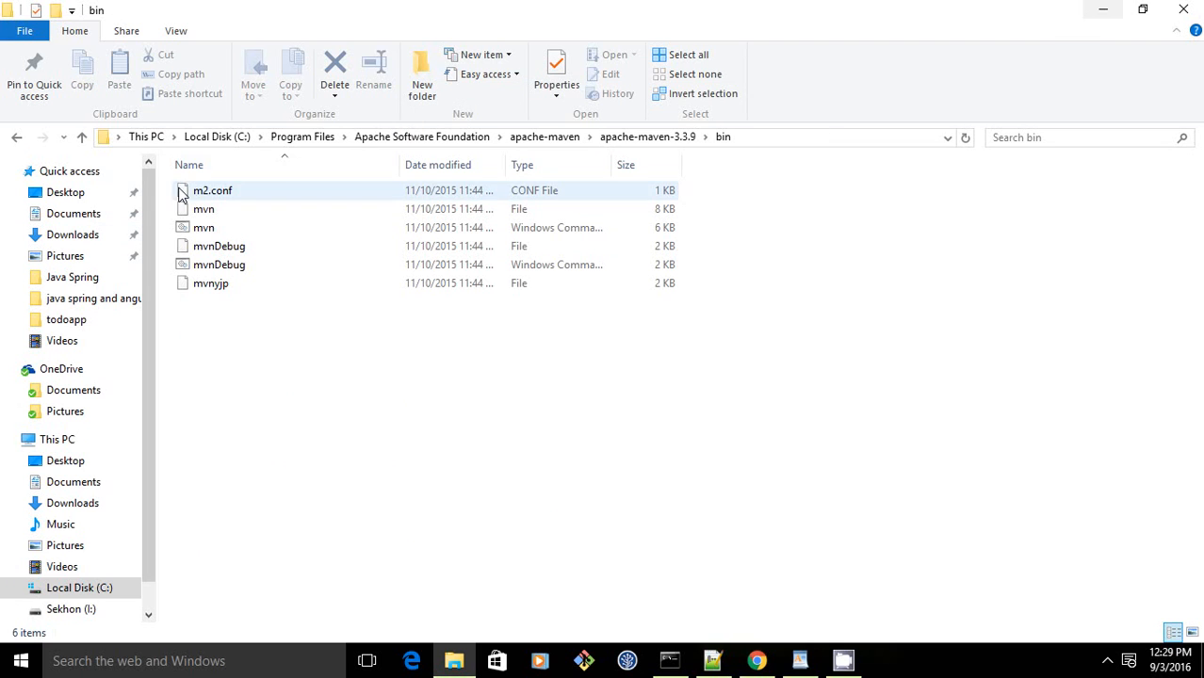
# - Return from the bin folder to the apache-maven-3.3.9 folder and minimize the File Explorer window
pyautogui.click(541, 137)
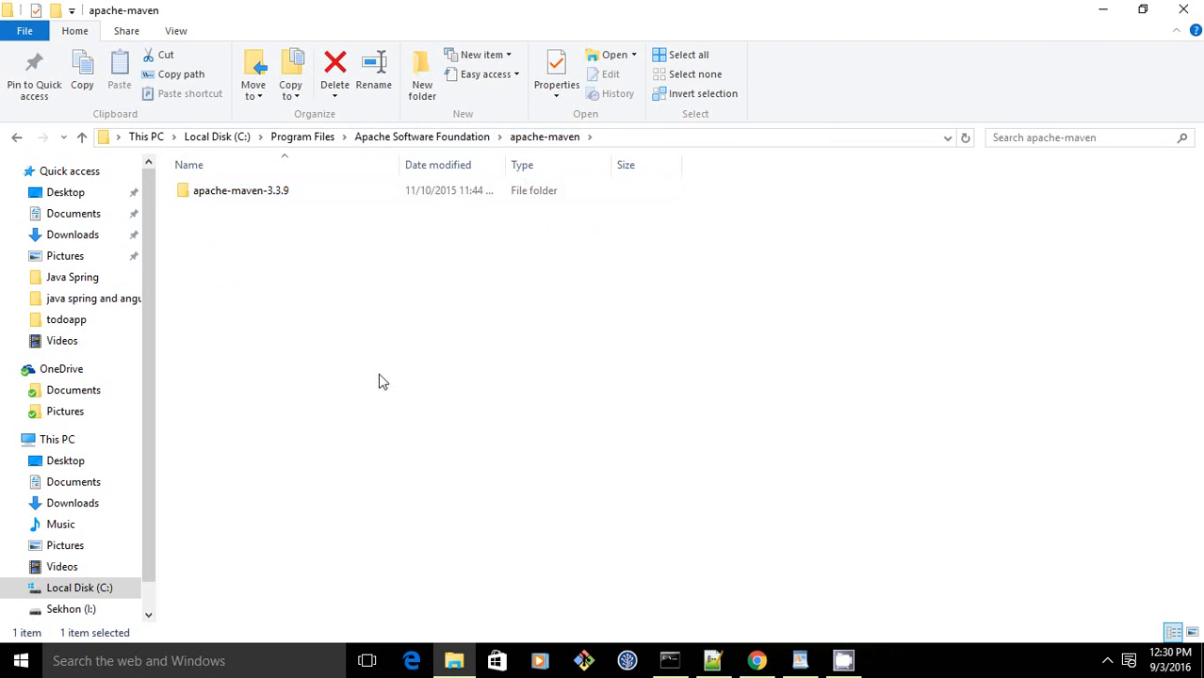
pyautogui.doubleClick(411, 194)
pyautogui.click(1104, 11)
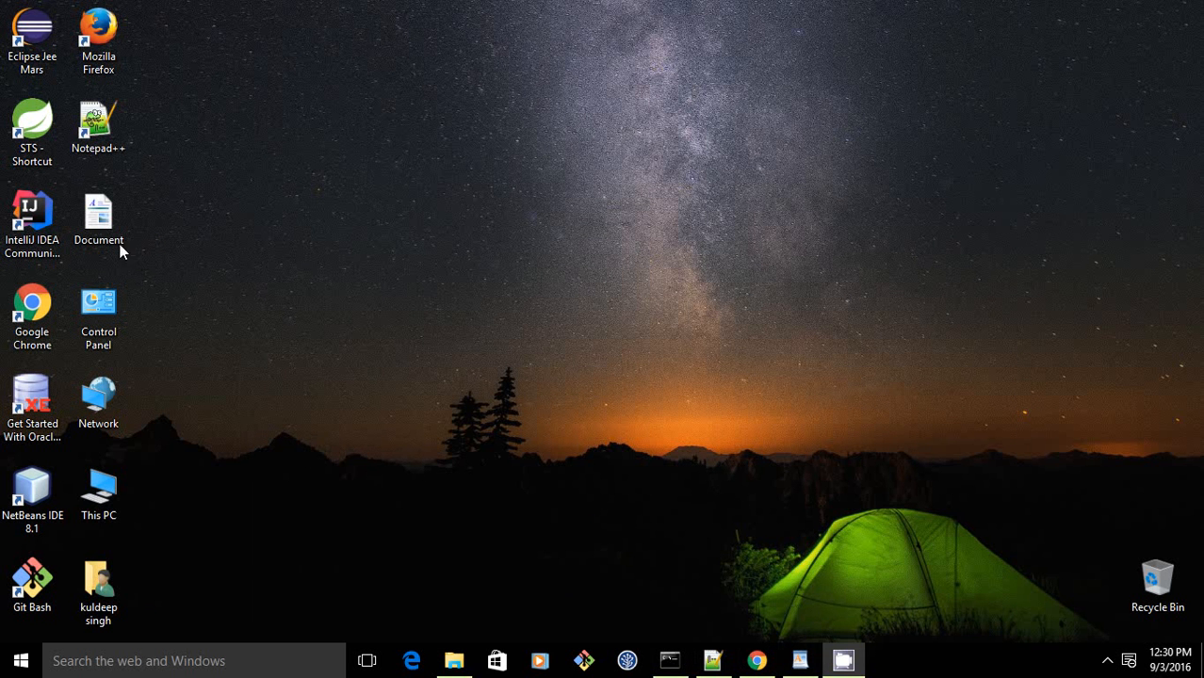
# - Switch to the WordPad installation notes, copy the variable name M2_HOME from instruction 5, and minimize the document
pyautogui.click(800, 661)
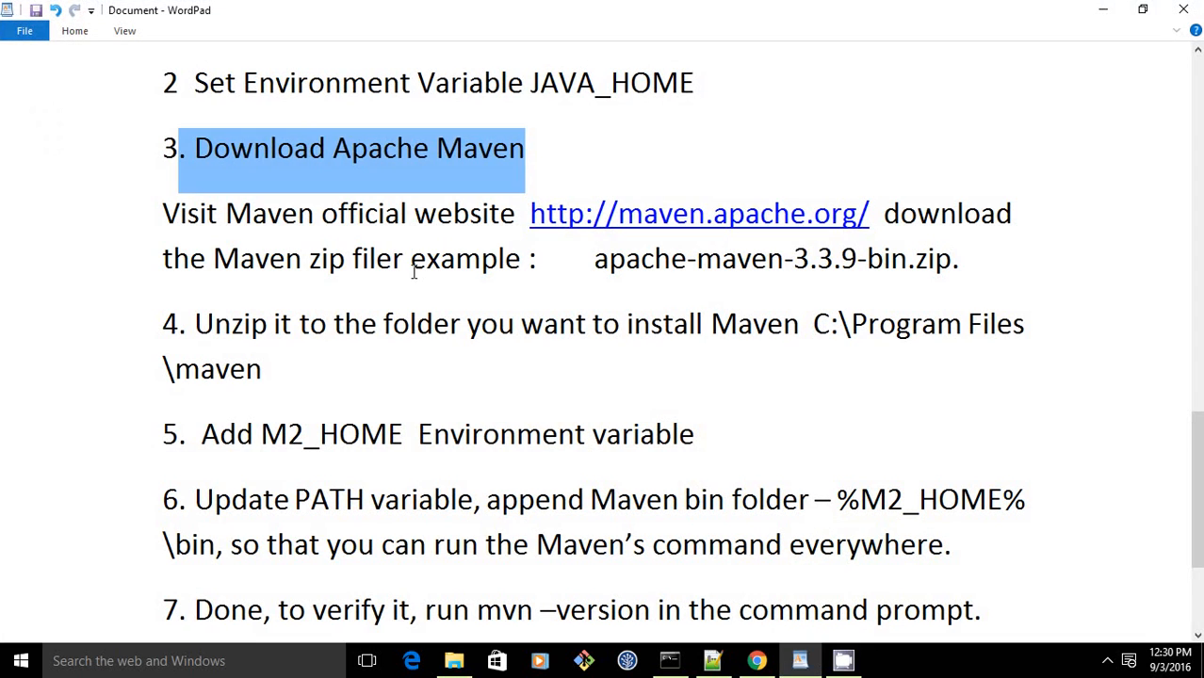
pyautogui.click(330, 260)
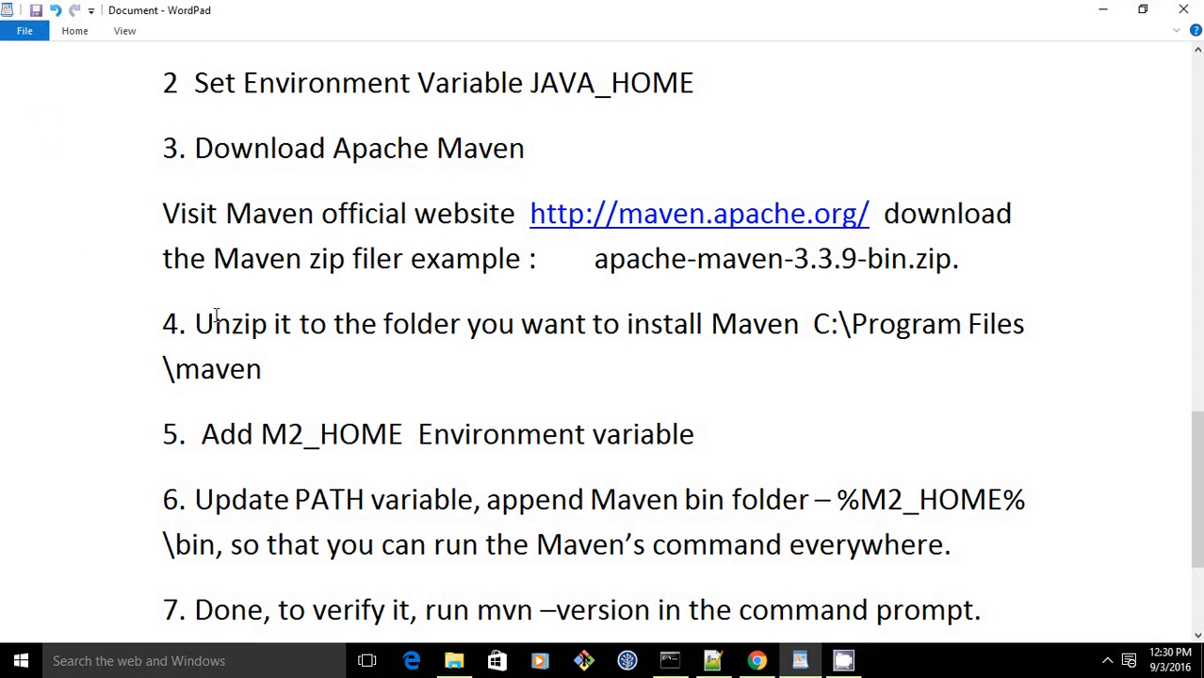
pyautogui.scroll(-2, 263, 276)
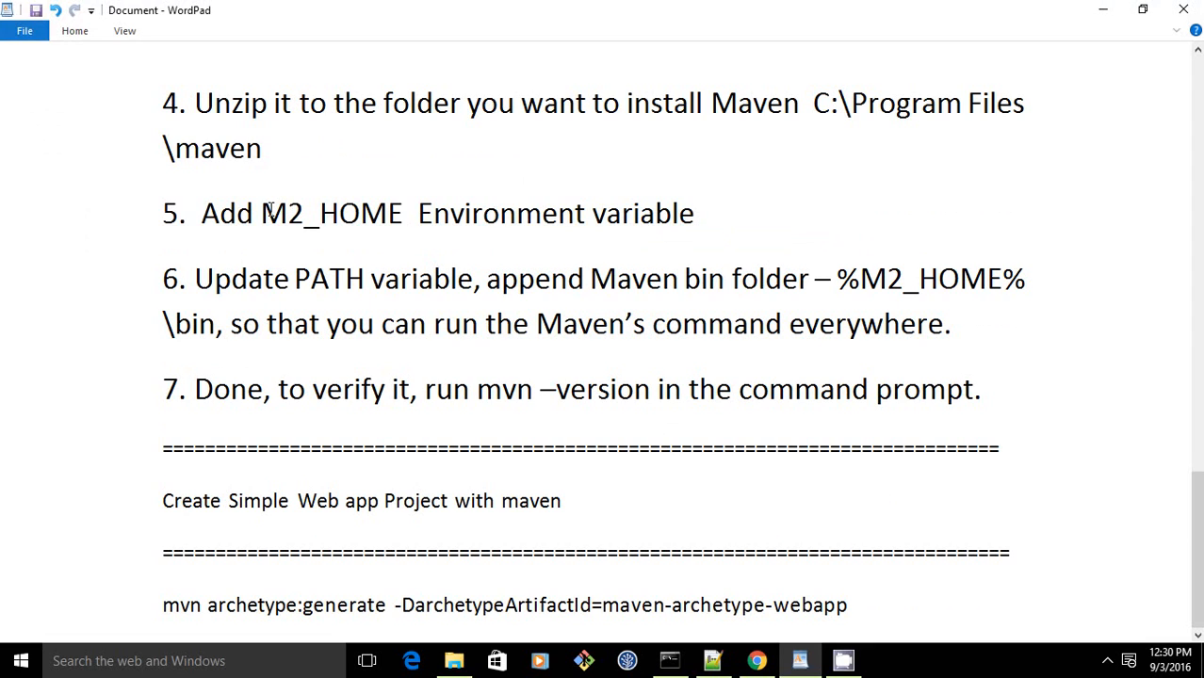
pyautogui.moveTo(263, 212); pyautogui.dragTo(354, 212)
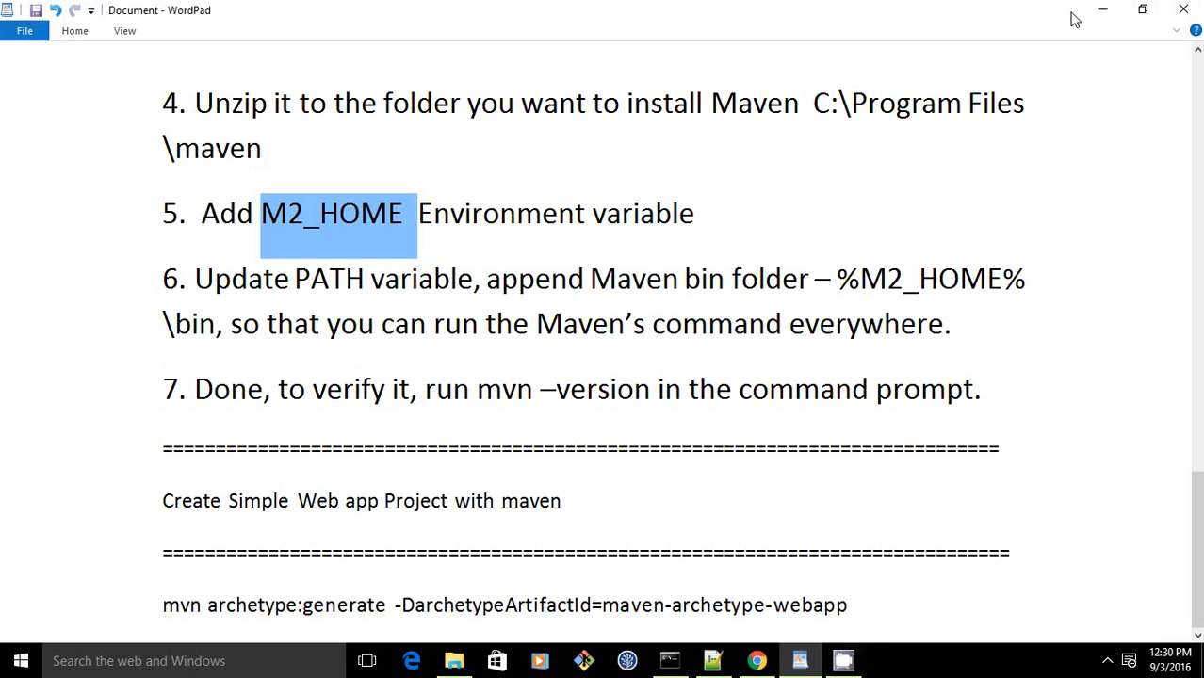
pyautogui.click(1103, 11)
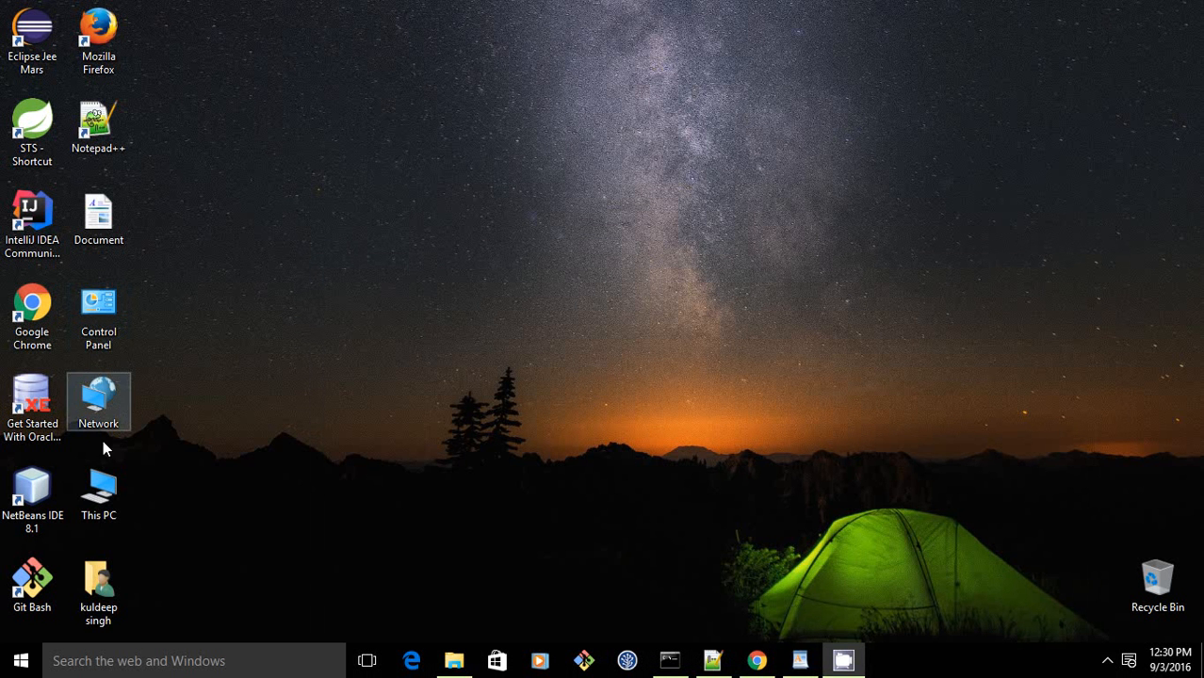
# - Open the environment variables from This PC's system properties and start a new system variable named M2_HOME
pyautogui.rightClick(106, 485)
pyautogui.click(129, 474)
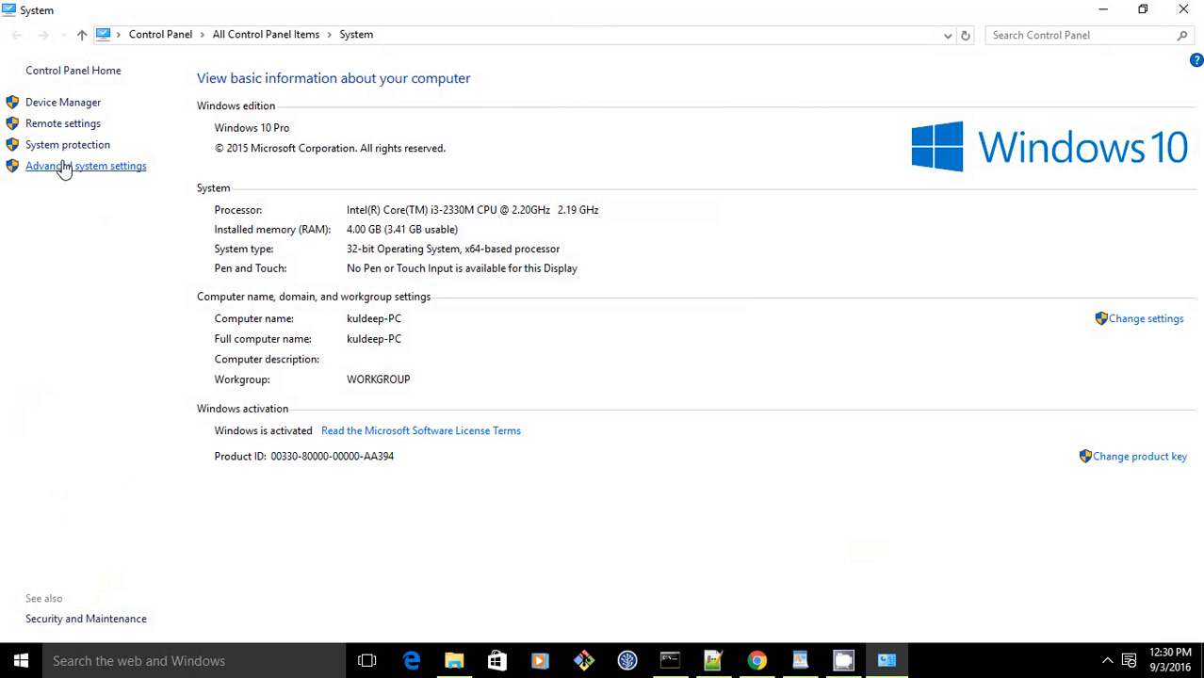
pyautogui.click(64, 167)
pyautogui.click(377, 460)
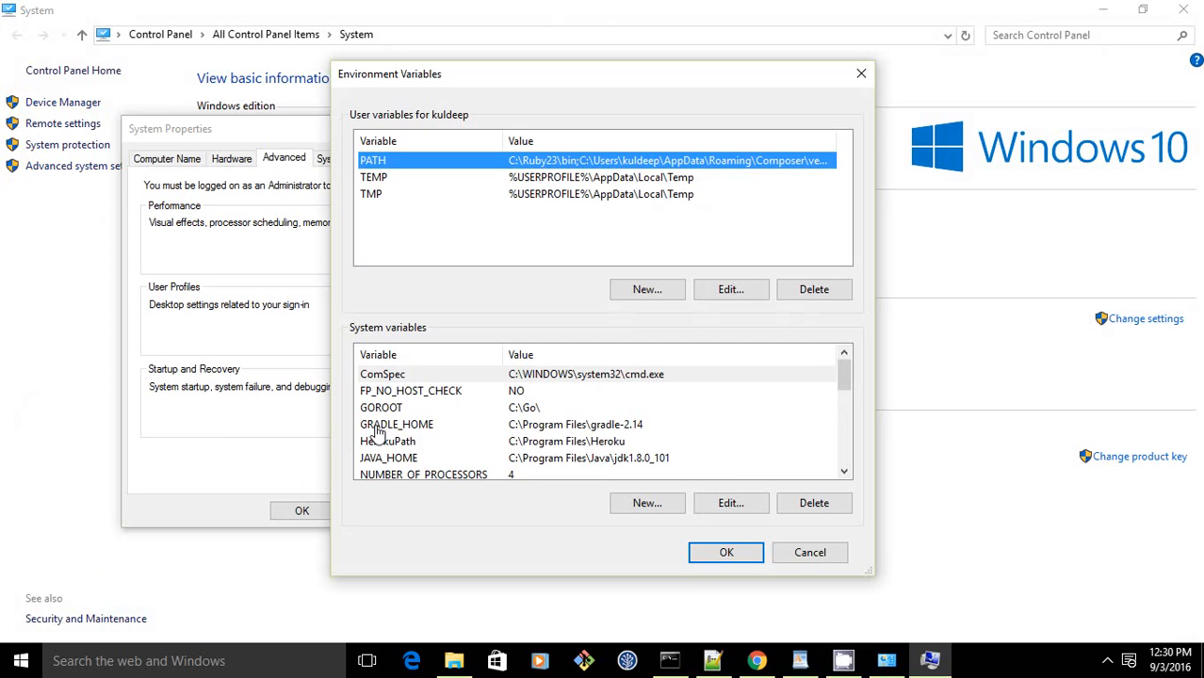
pyautogui.scroll(-1, 377, 431)
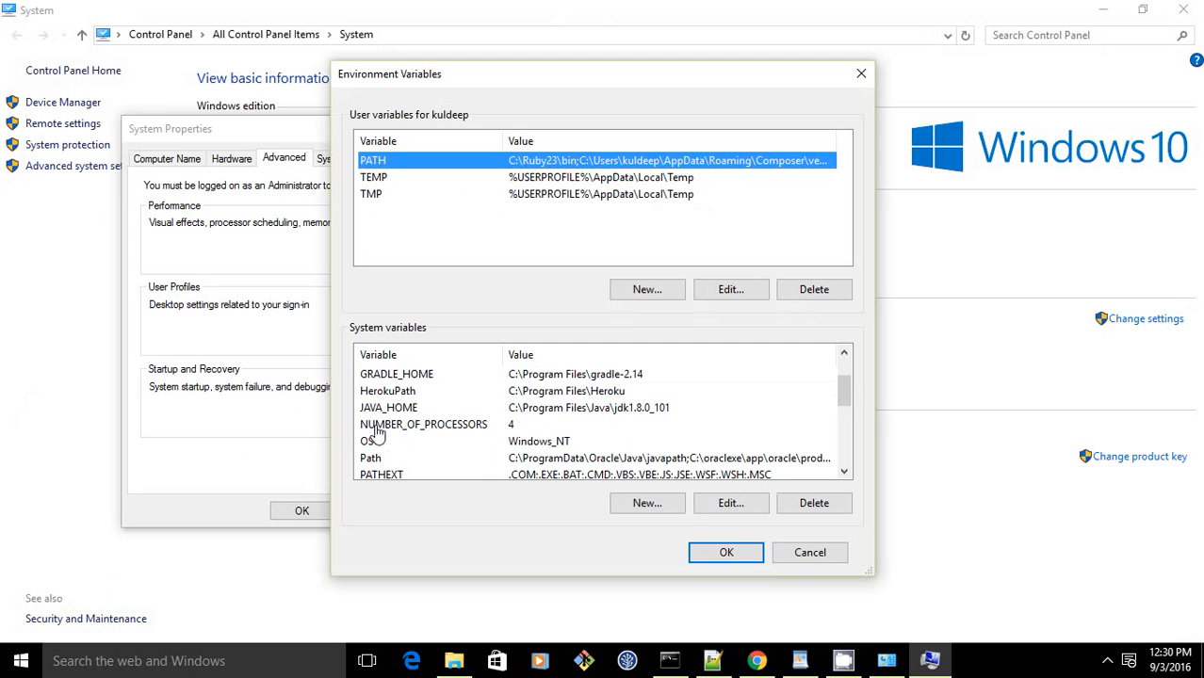
pyautogui.click(635, 509)
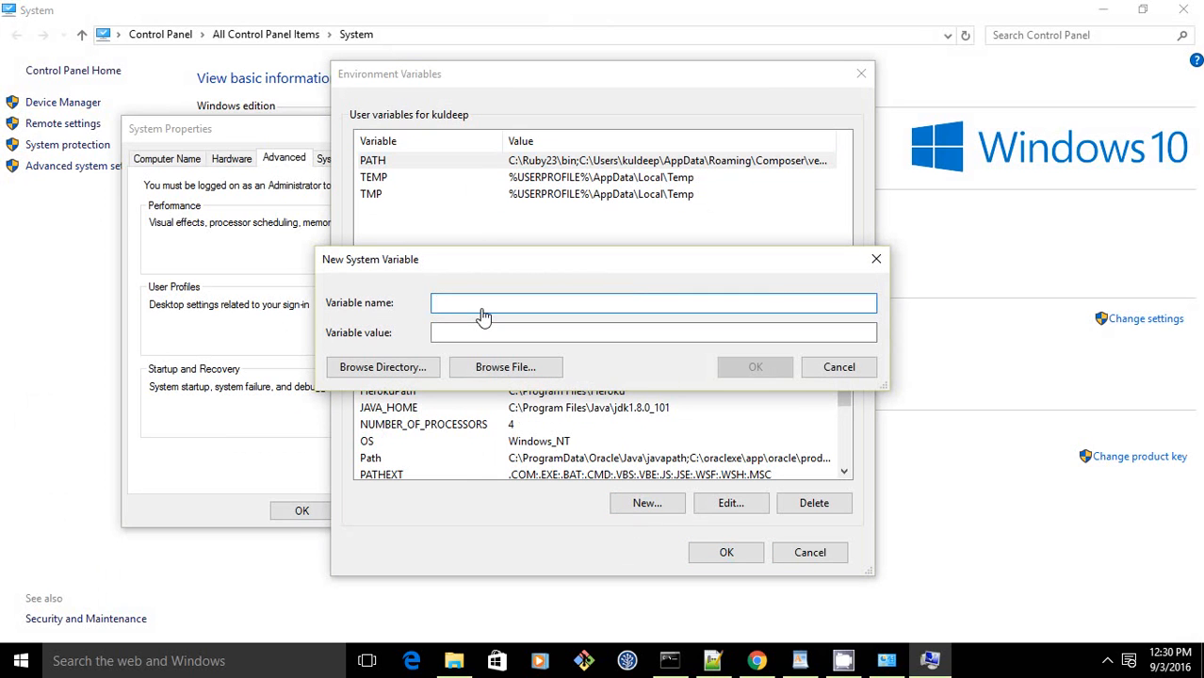
pyautogui.hotkey('ctrl', 'v')
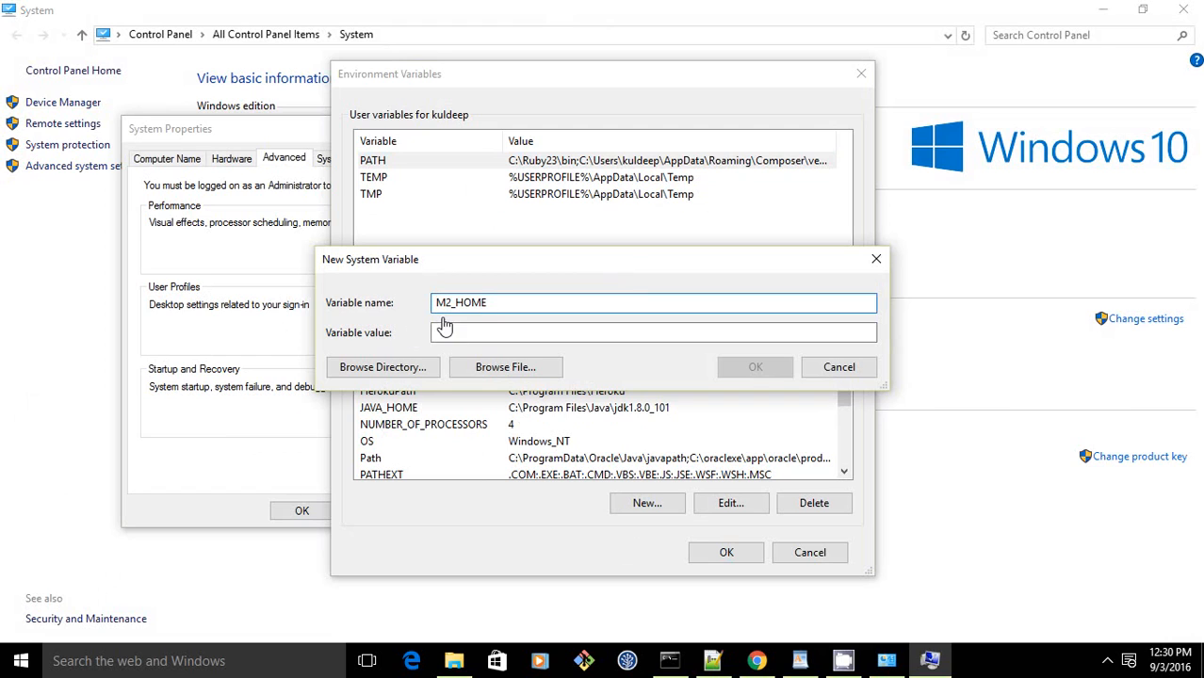
# - Copy the full path of the apache-maven-3.3.9 folder from File Explorer for the M2_HOME value
pyautogui.click(482, 332)
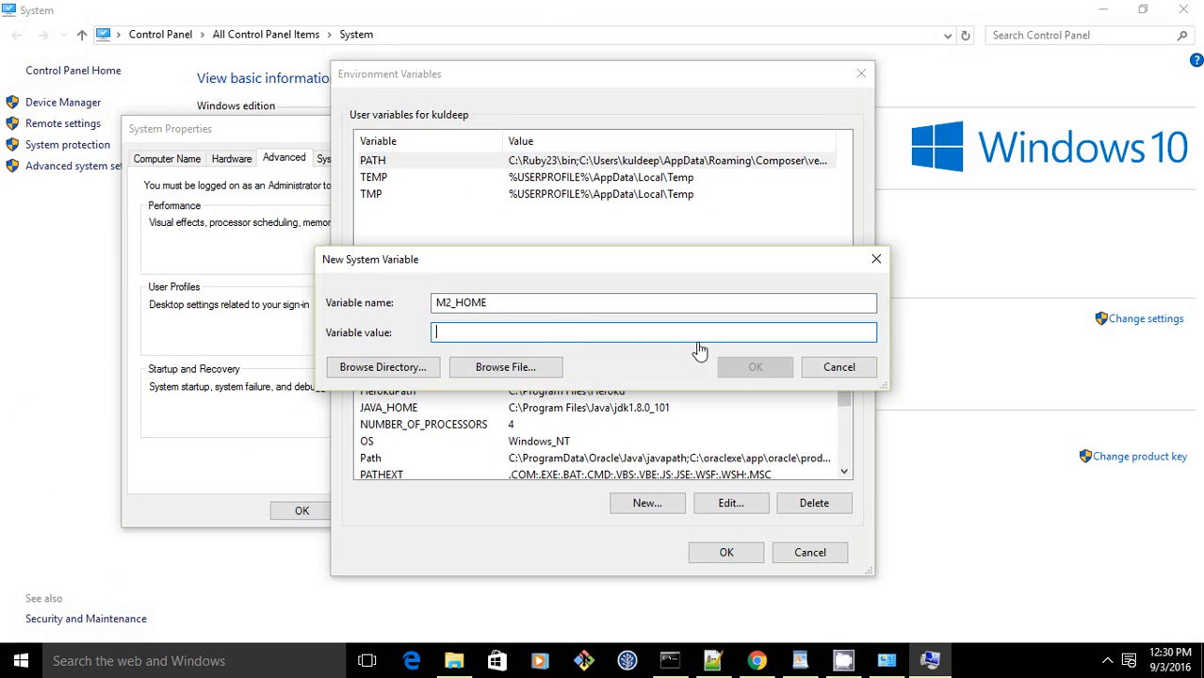
pyautogui.click(454, 660)
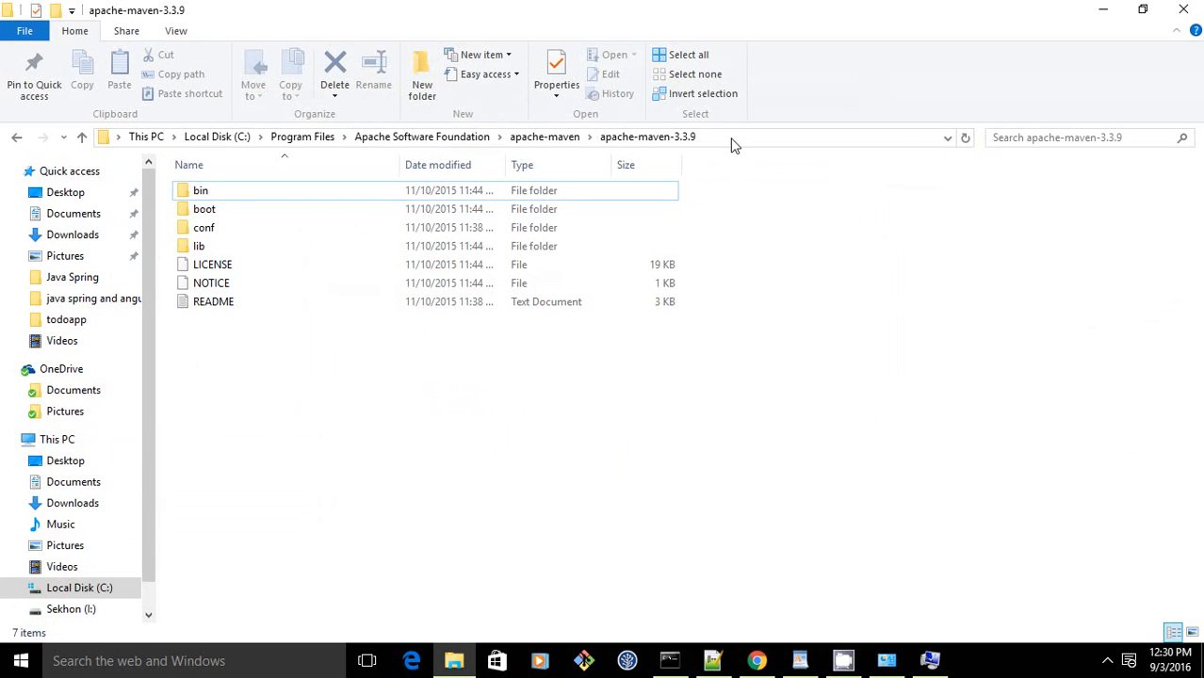
pyautogui.click(734, 144)
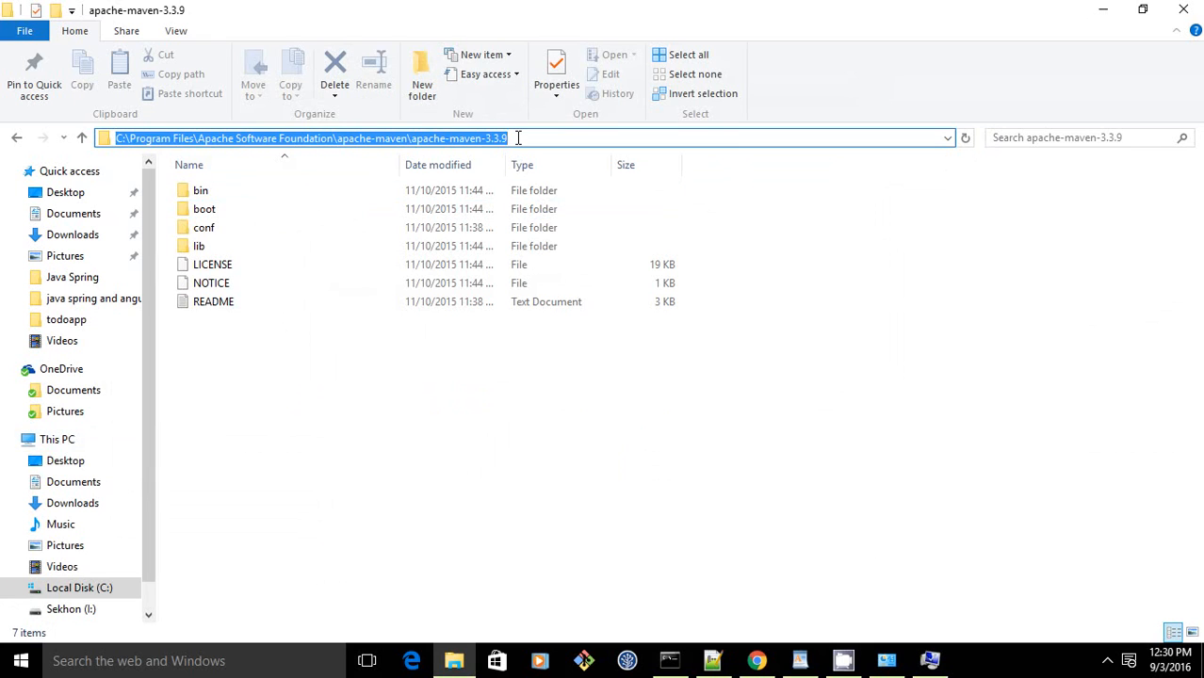
pyautogui.moveTo(517, 138); pyautogui.dragTo(96, 153)
pyautogui.hotkey('ctrl', 'c')
# - Set the M2_HOME value to C:\Program Files\Apache Software Foundation\apache-maven\apache-maven-3.3.9 and save the new system variable
pyautogui.moveTo(800, 666)
pyautogui.click(886, 662)
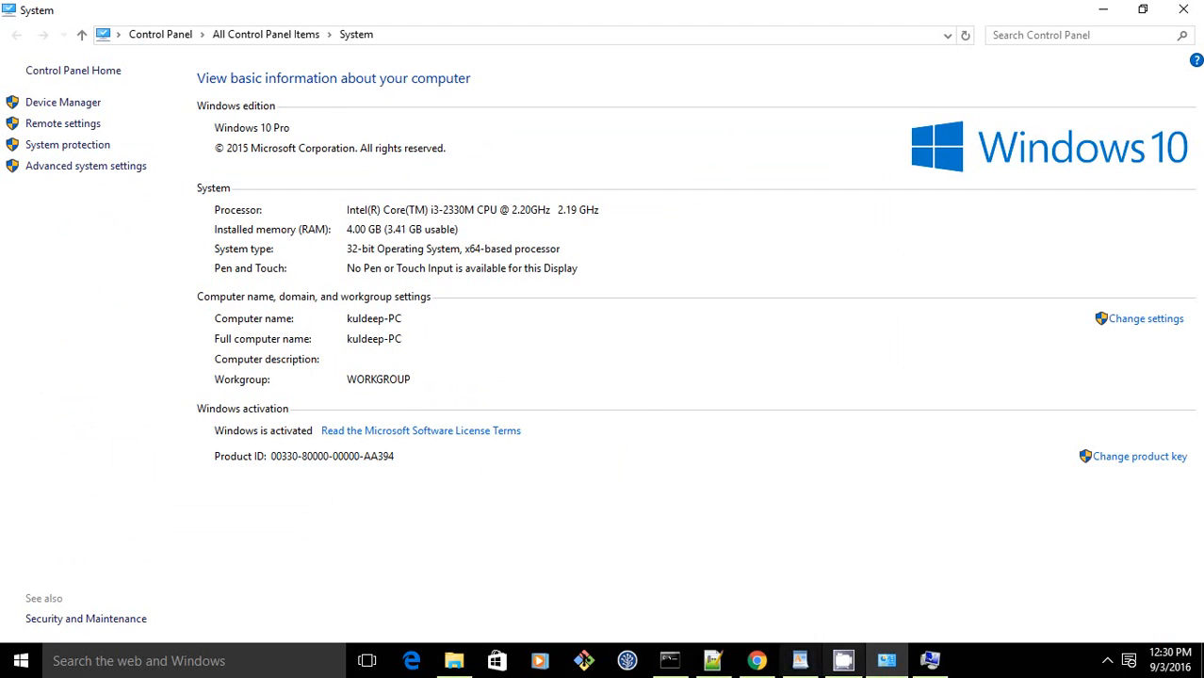
pyautogui.click(928, 662)
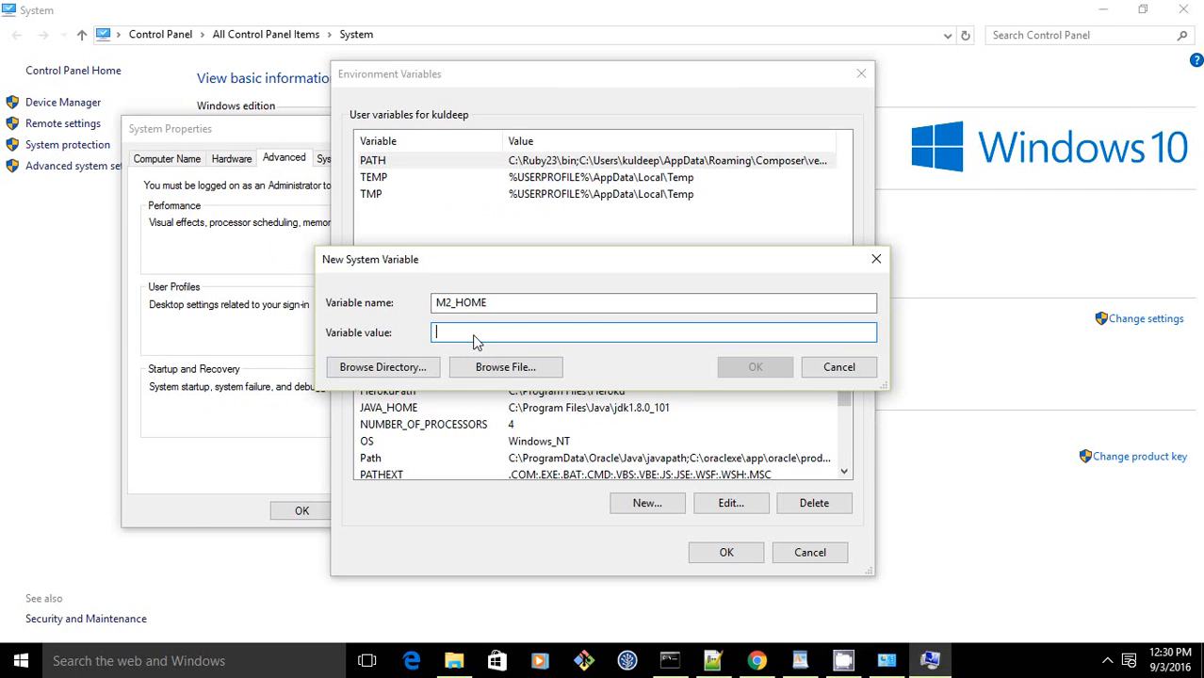
pyautogui.hotkey('ctrl', 'v')
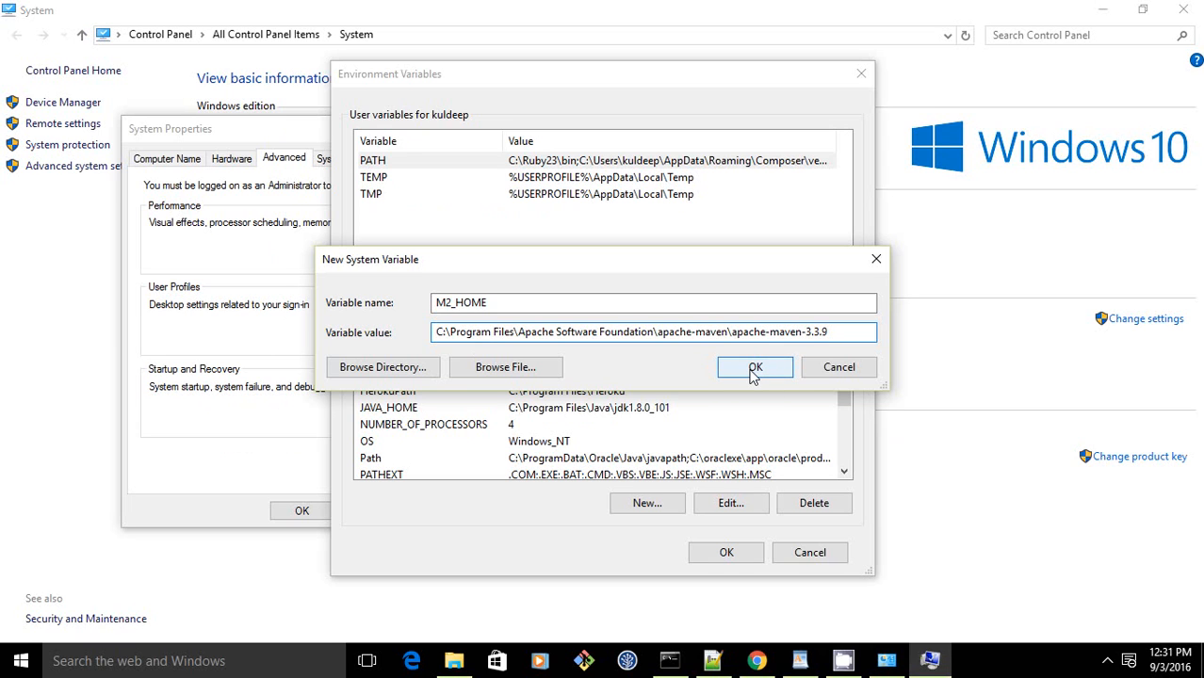
pyautogui.click(753, 368)
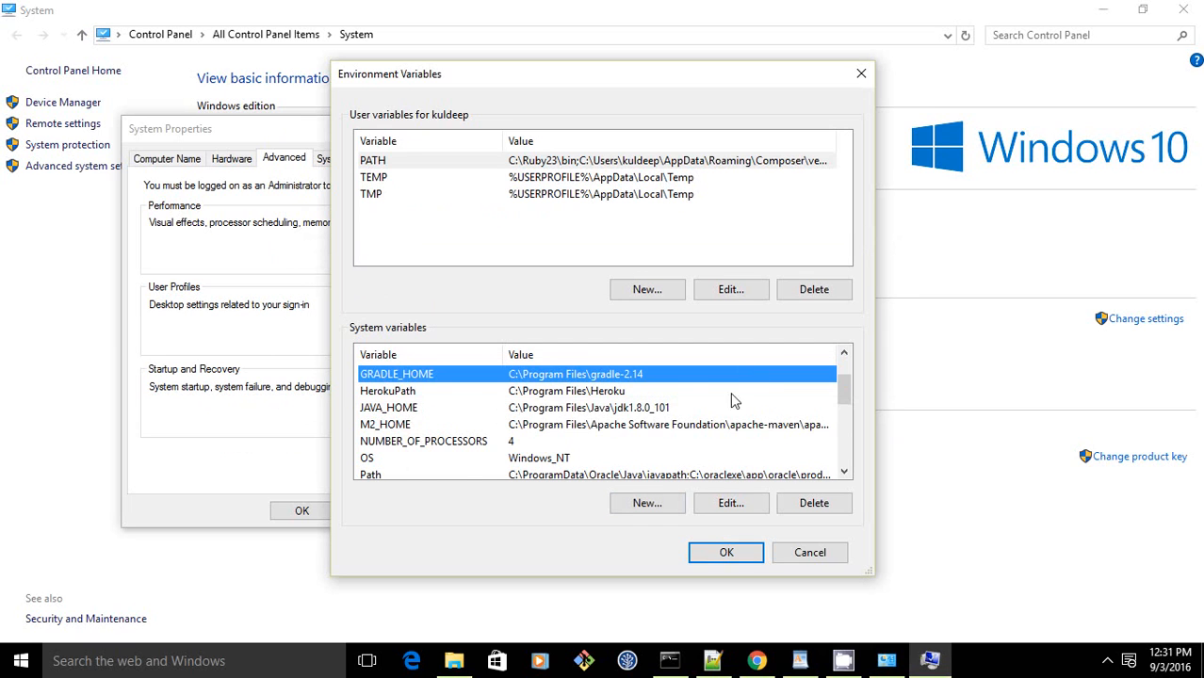
# - Add the entry %M2_HOME%\bin to the system Path variable
pyautogui.scroll(-1, 693, 431)
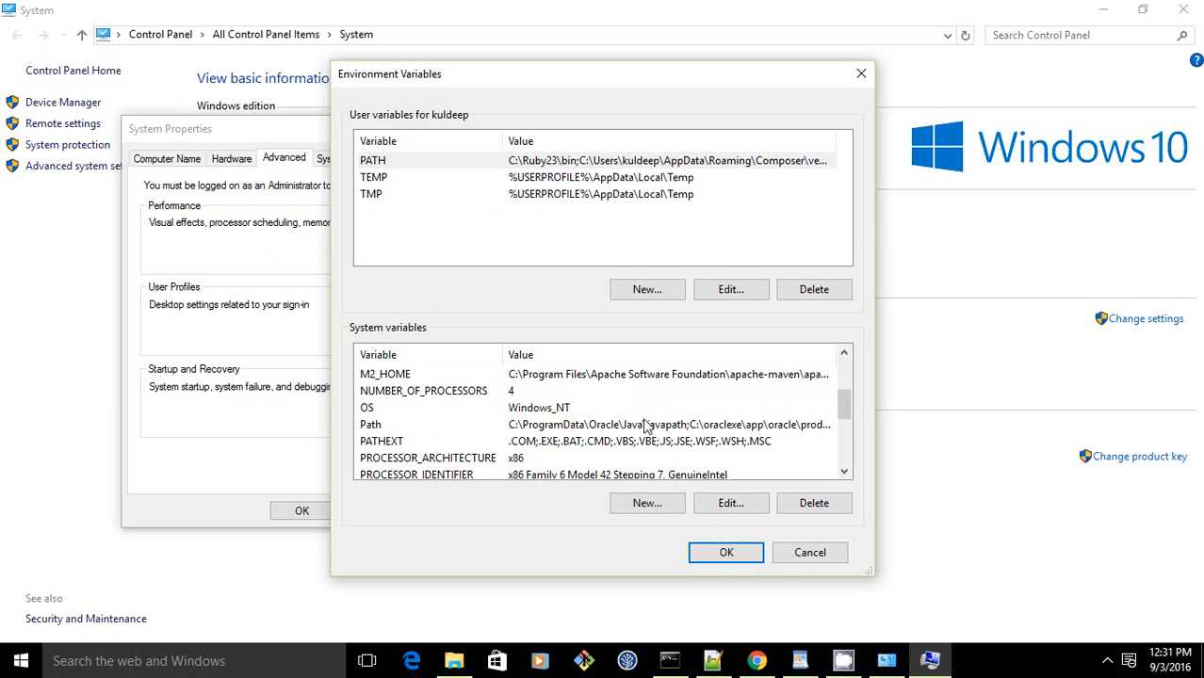
pyautogui.click(396, 428)
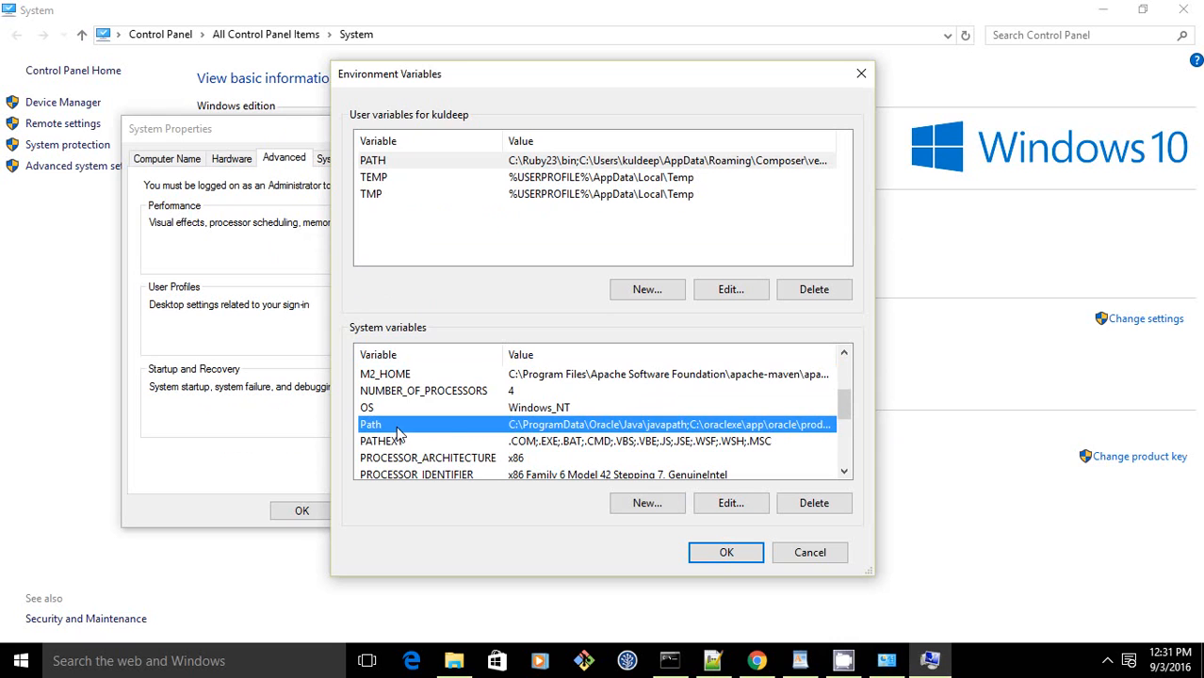
pyautogui.doubleClick(696, 429)
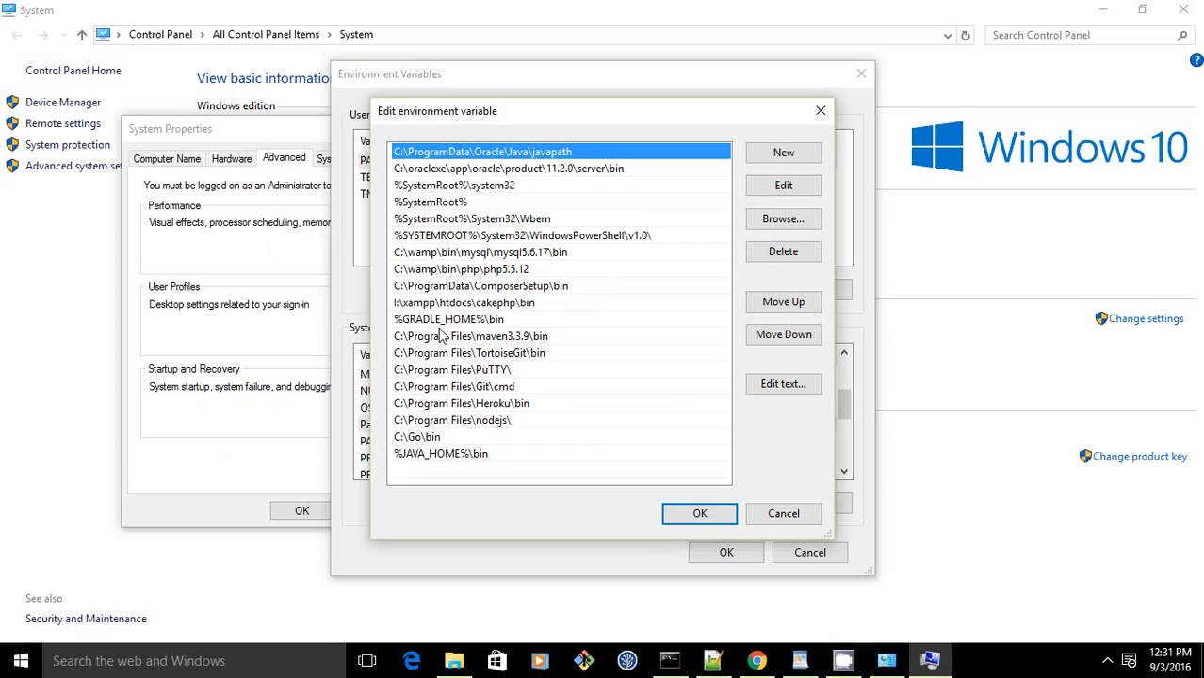
pyautogui.click(787, 159)
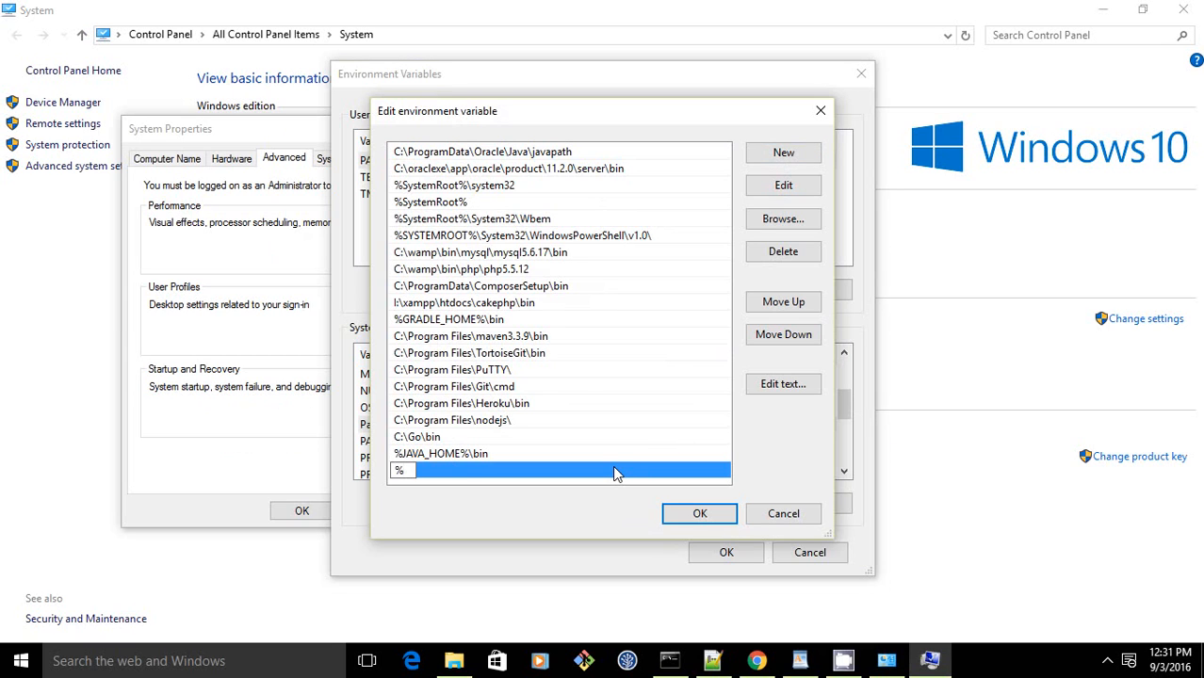
pyautogui.write('%M2_HOME')
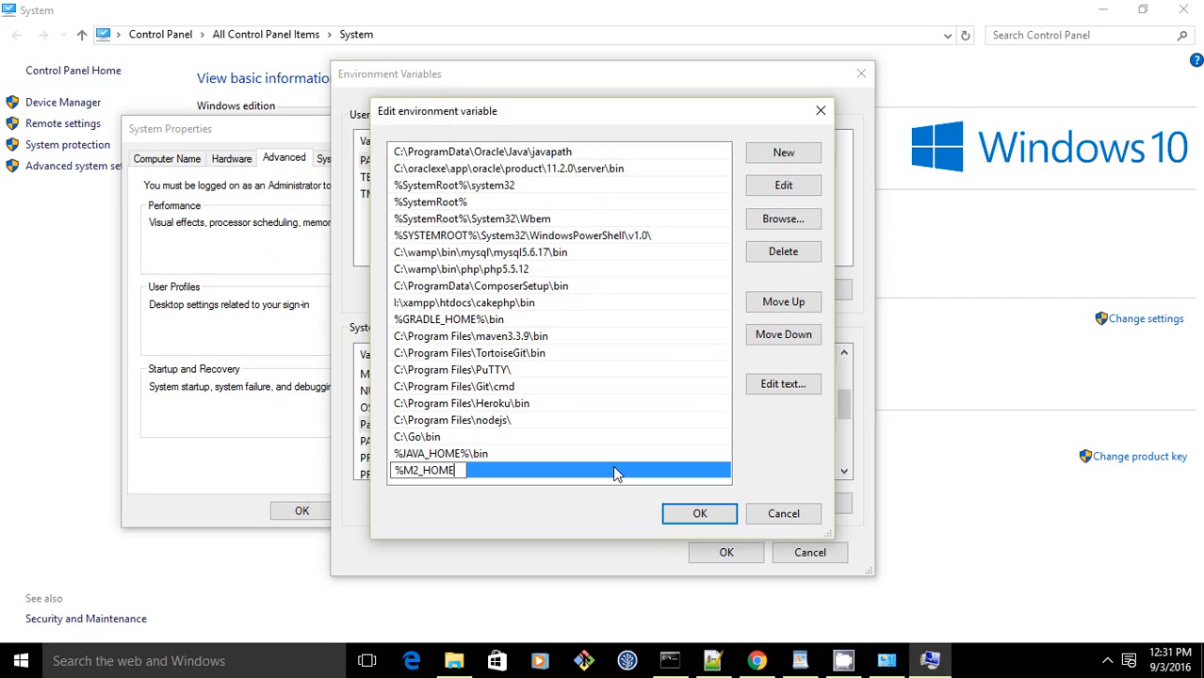
pyautogui.write('%\\bin')
pyautogui.click(700, 516)
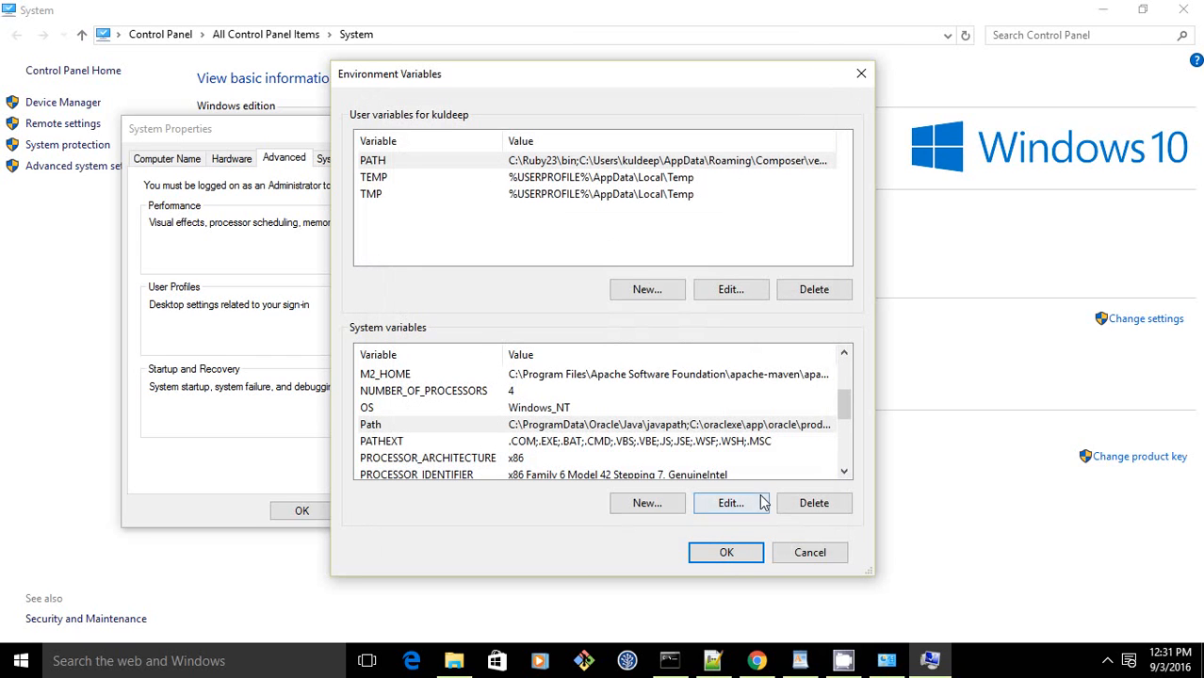
# - Confirm the environment variable changes and close the System and File Explorer windows
pyautogui.click(727, 553)
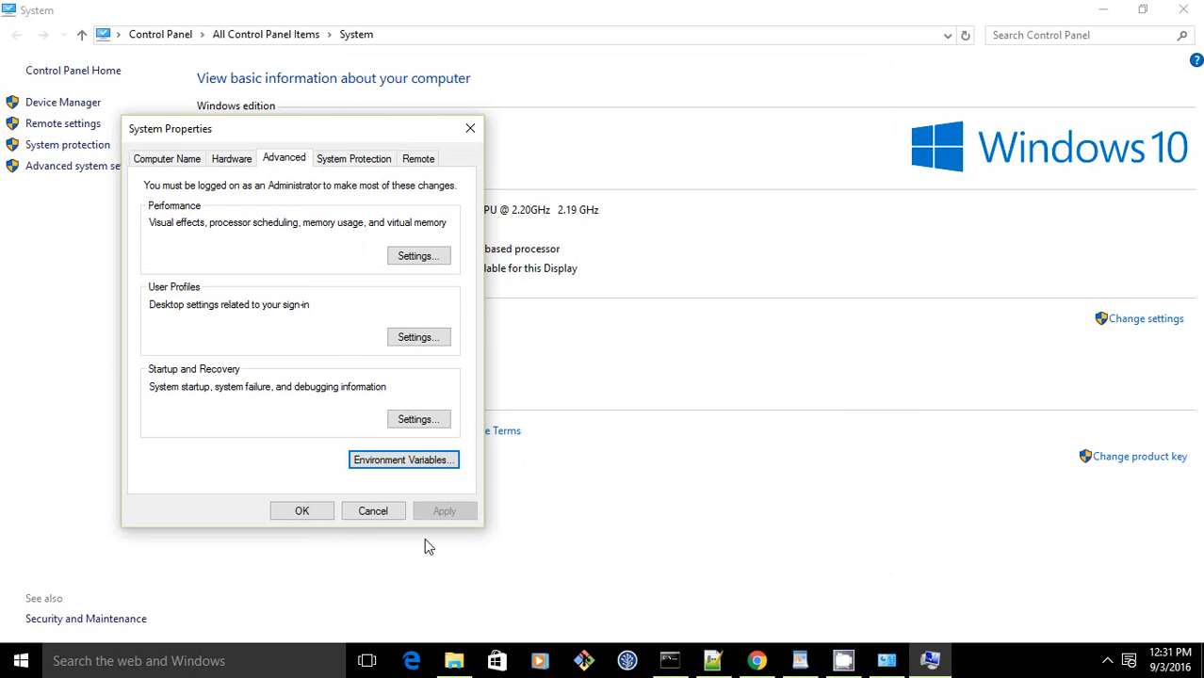
pyautogui.click(304, 514)
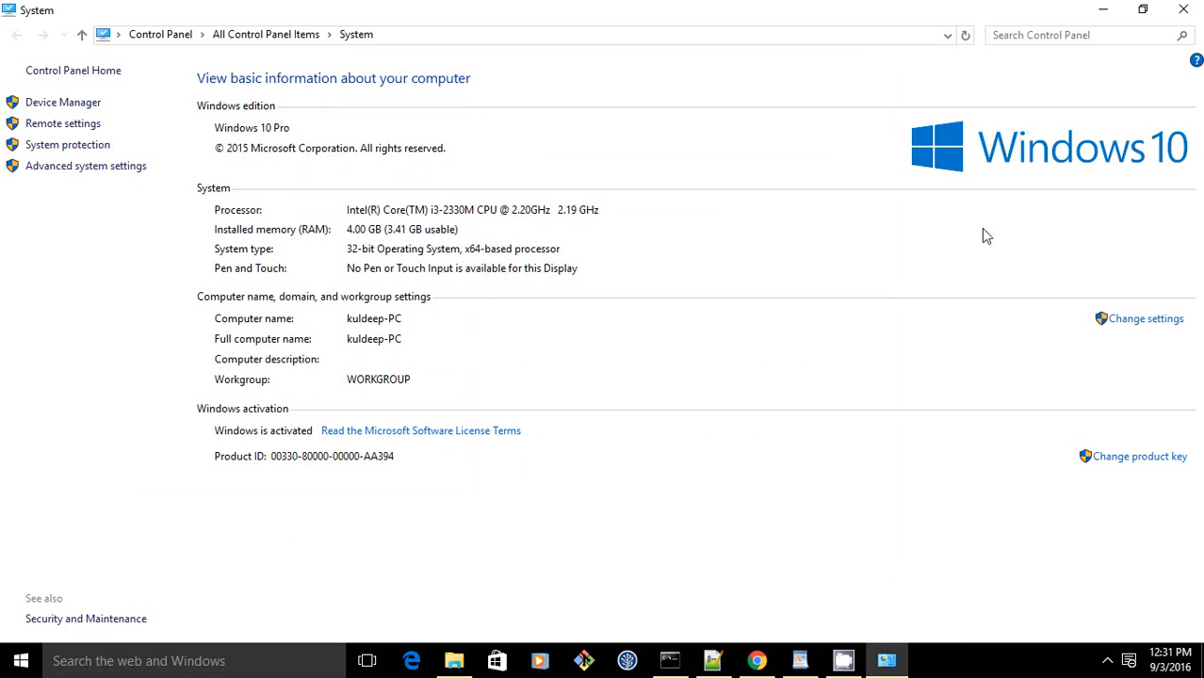
pyautogui.click(1184, 9)
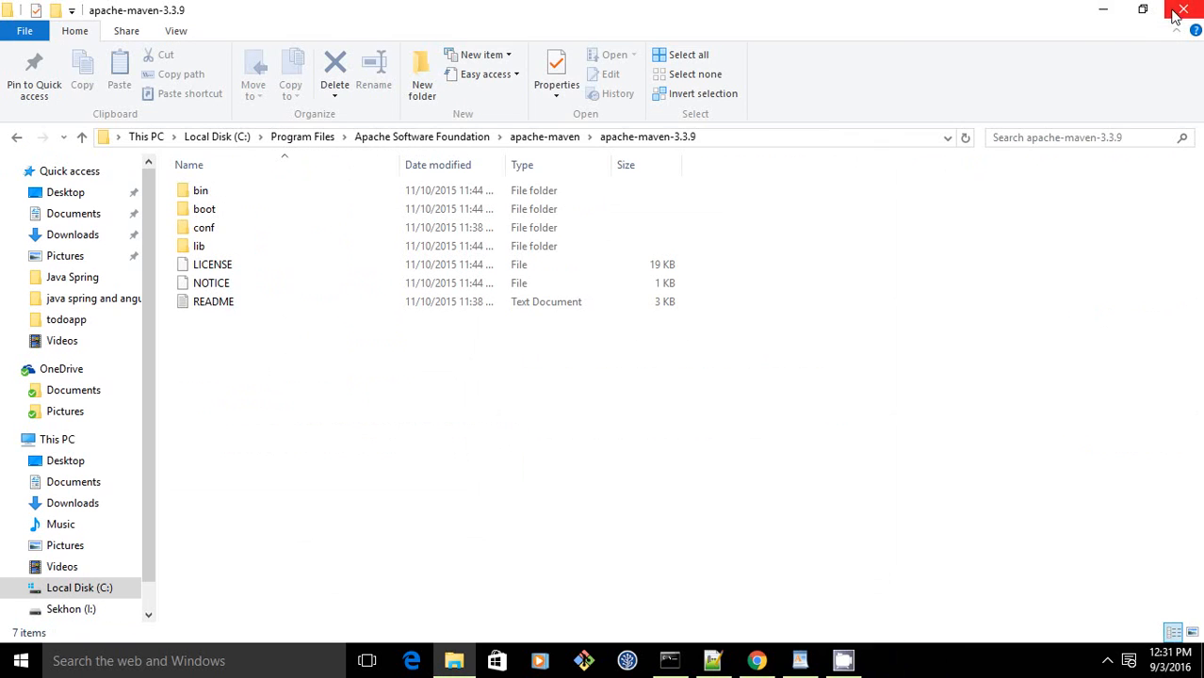
pyautogui.click(1185, 10)
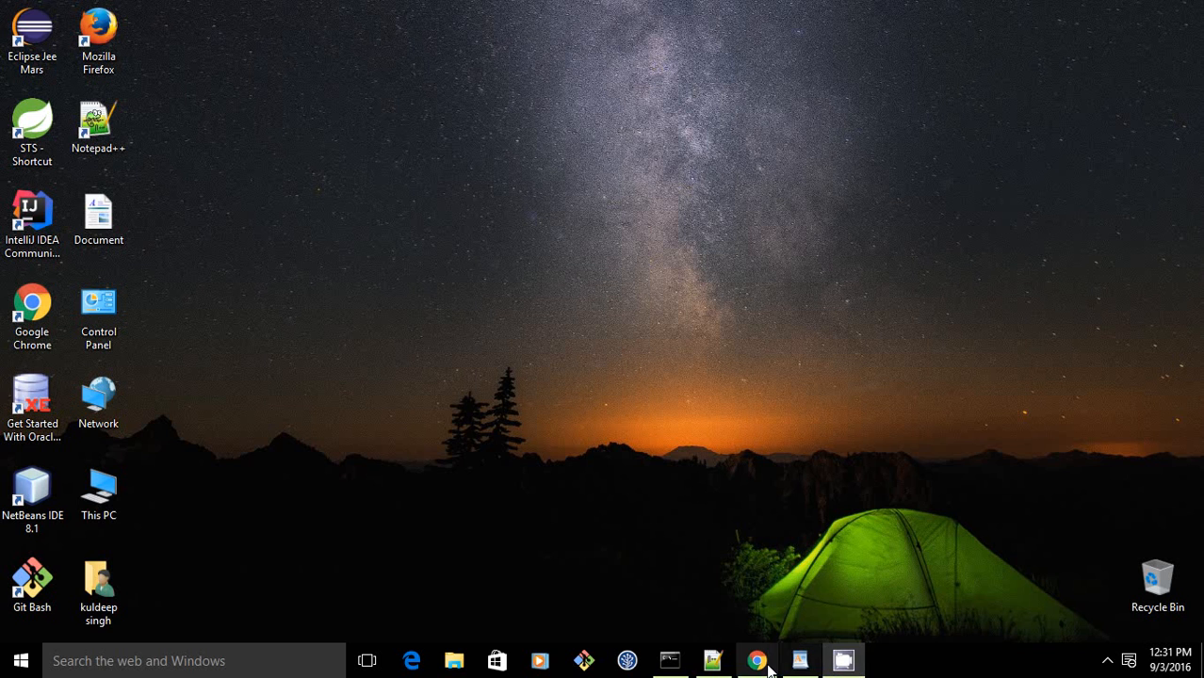
# - Open a new Command Prompt and run mvn -version to check the Maven installation
pyautogui.click(67, 665)
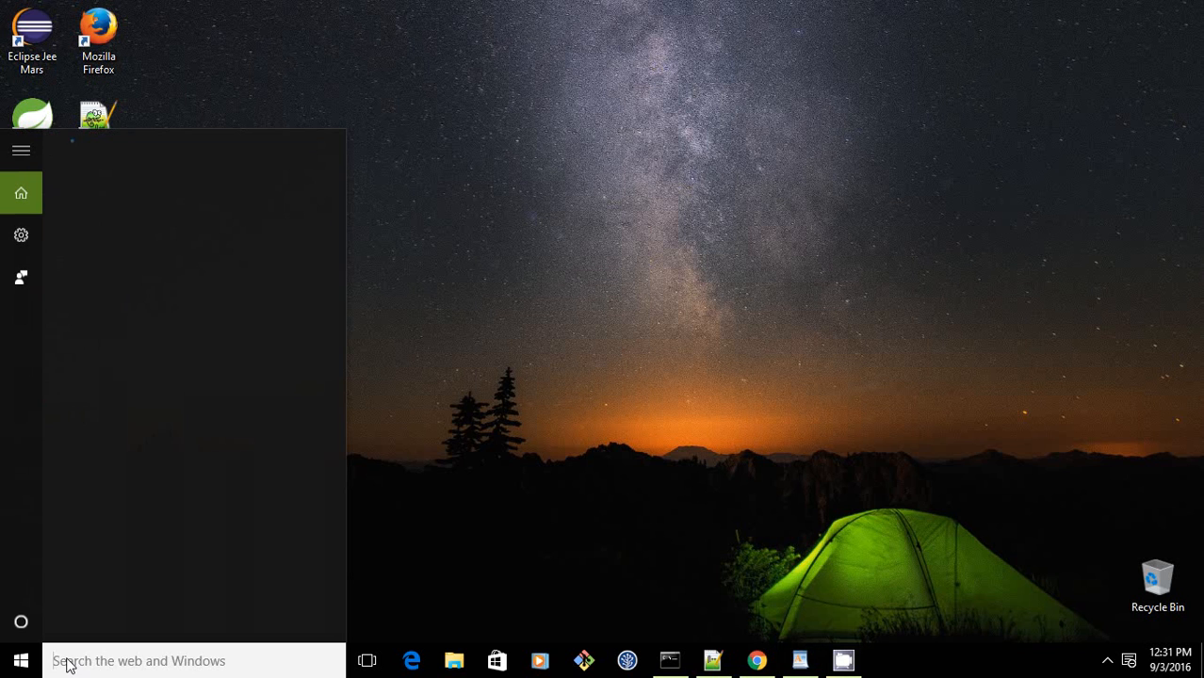
pyautogui.write('cmd')
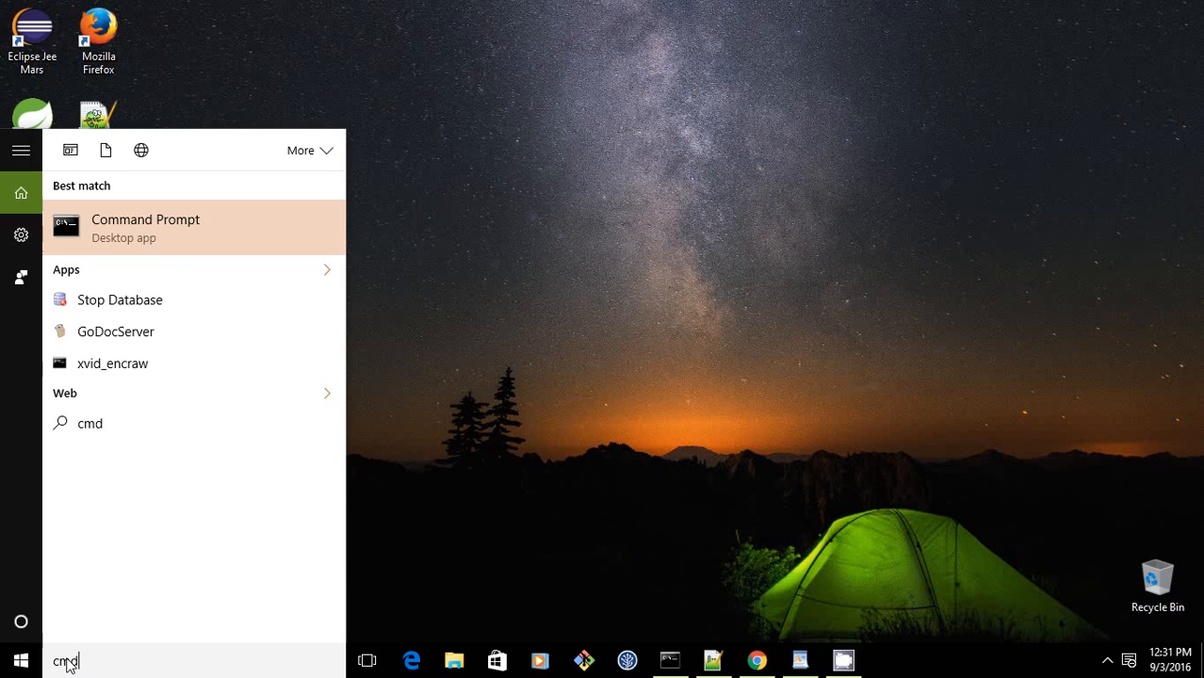
pyautogui.press('Return')
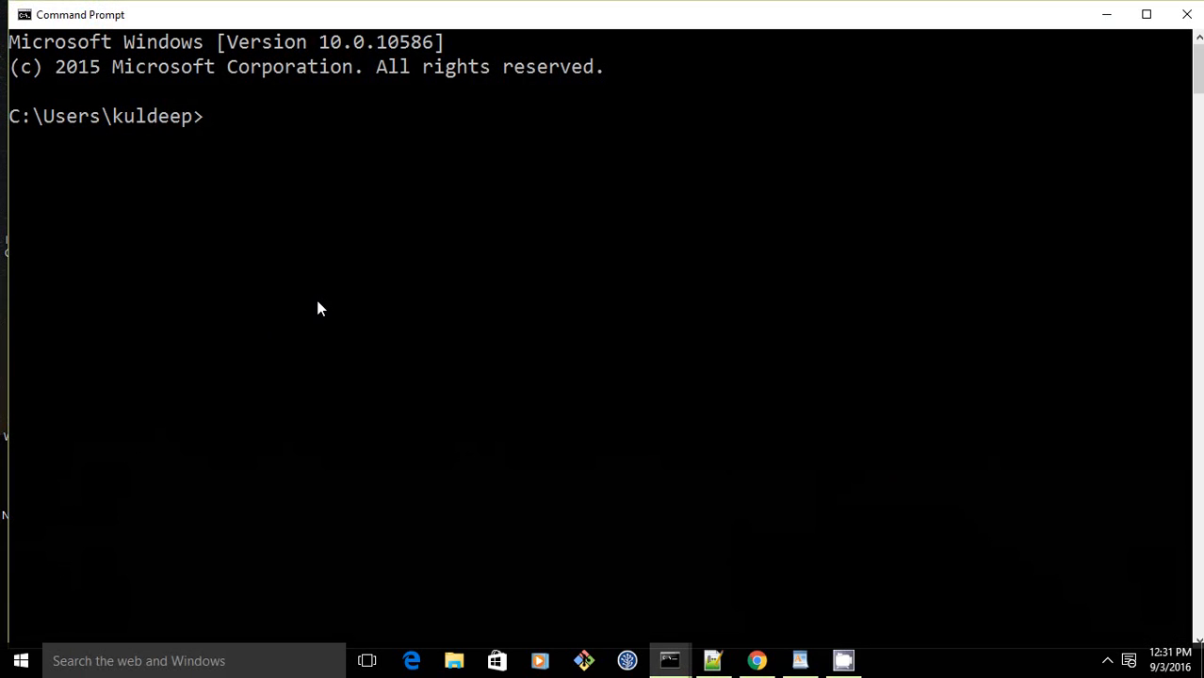
pyautogui.write('mvn -version')
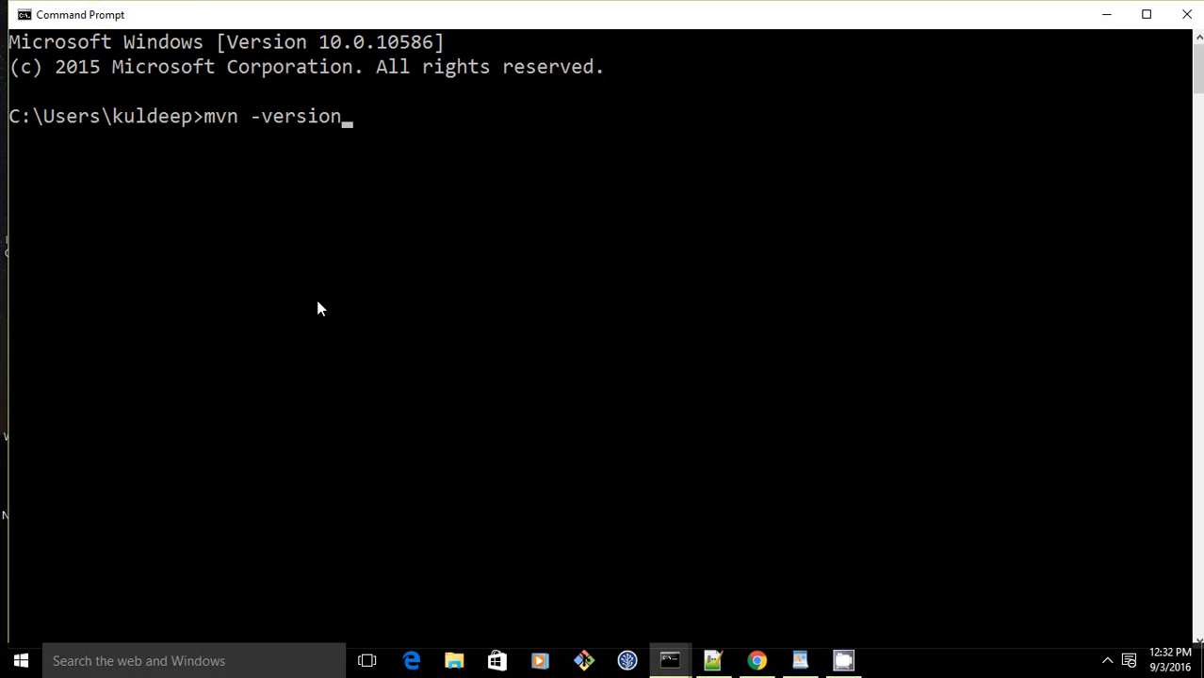
pyautogui.press('Return')
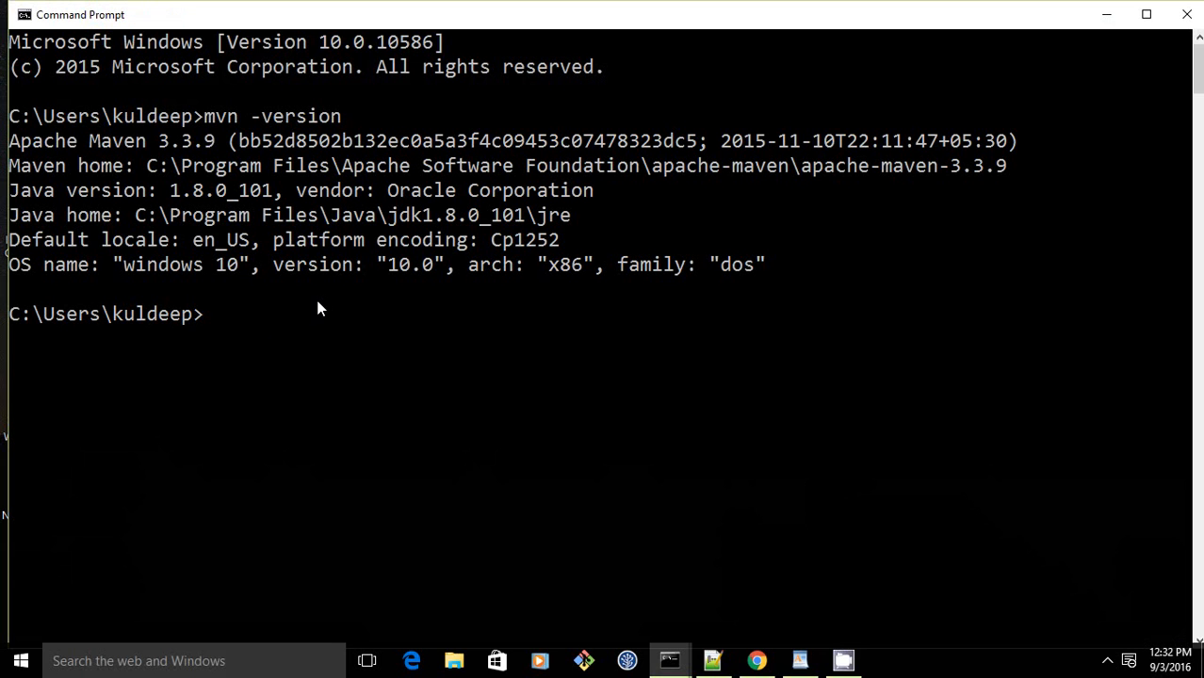